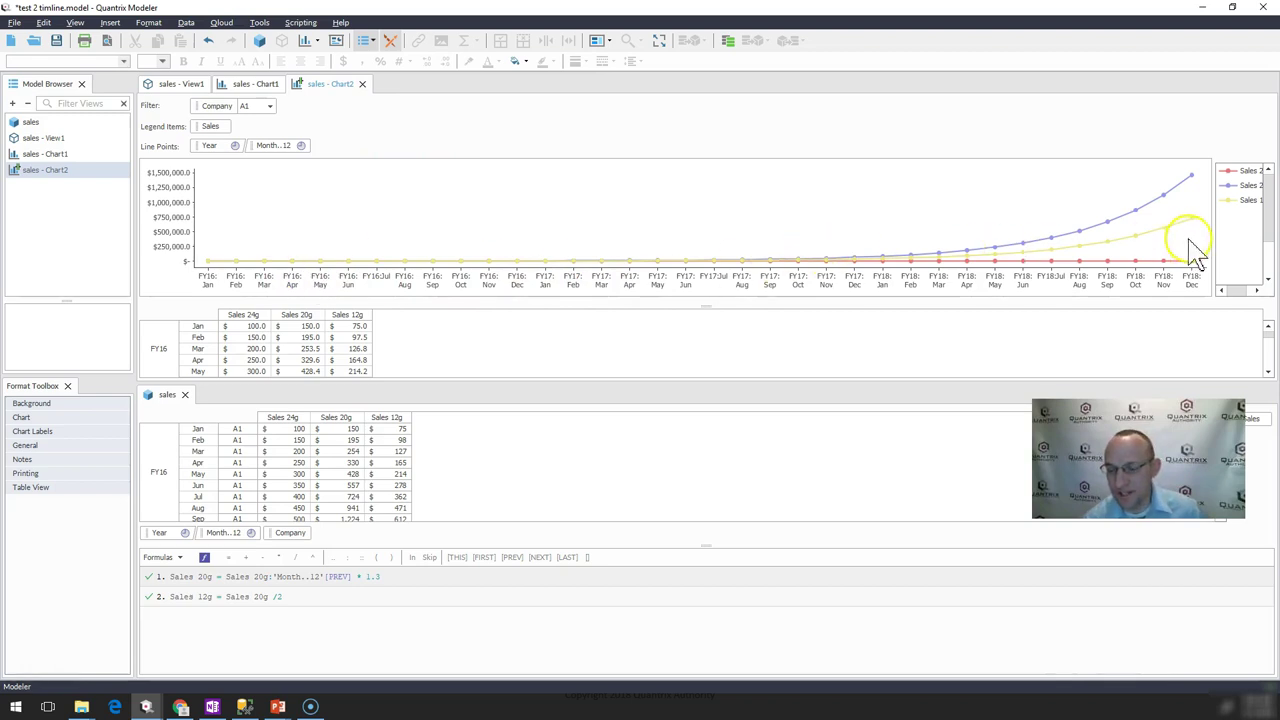
Step: Widen the chart legend so the Sales 24g, Sales 20g and Sales 12g names fit
left_click_drag(1213, 270, 1063, 280)
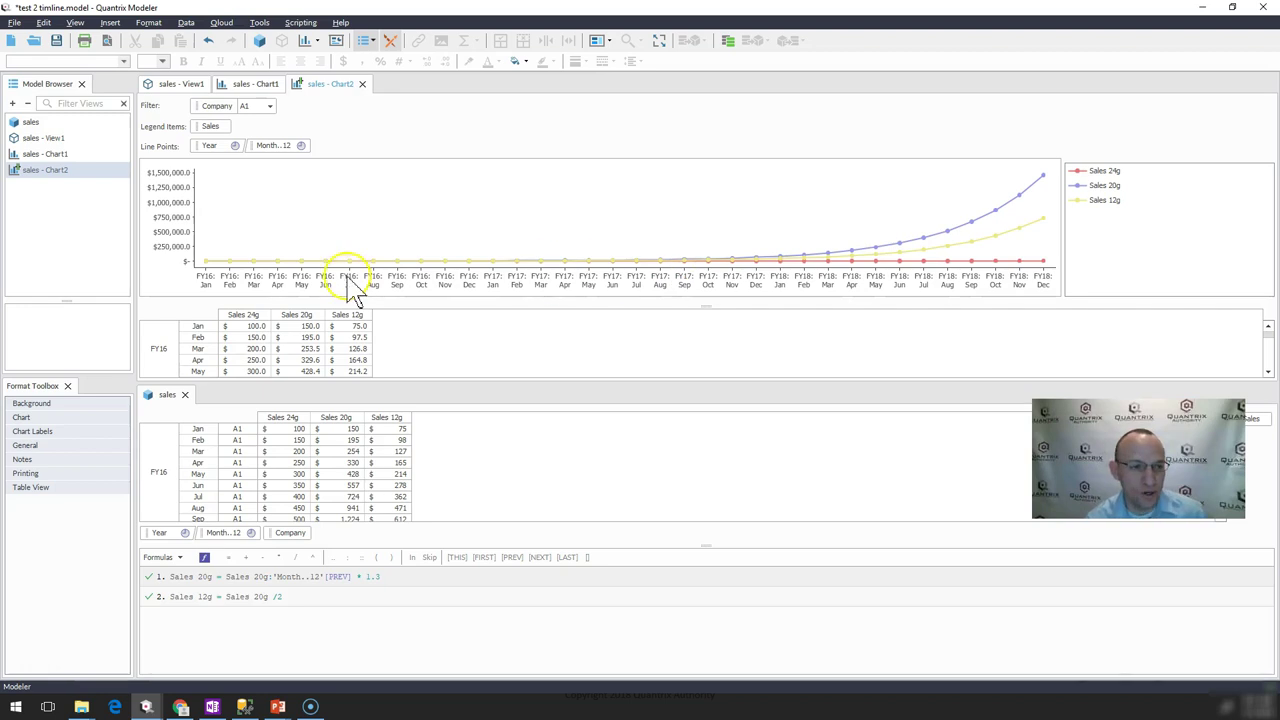
Step: Create a new matrix docked beside the chart and name it Date Filter
left_click(259, 41)
left_click_drag(400, 90, 948, 217)
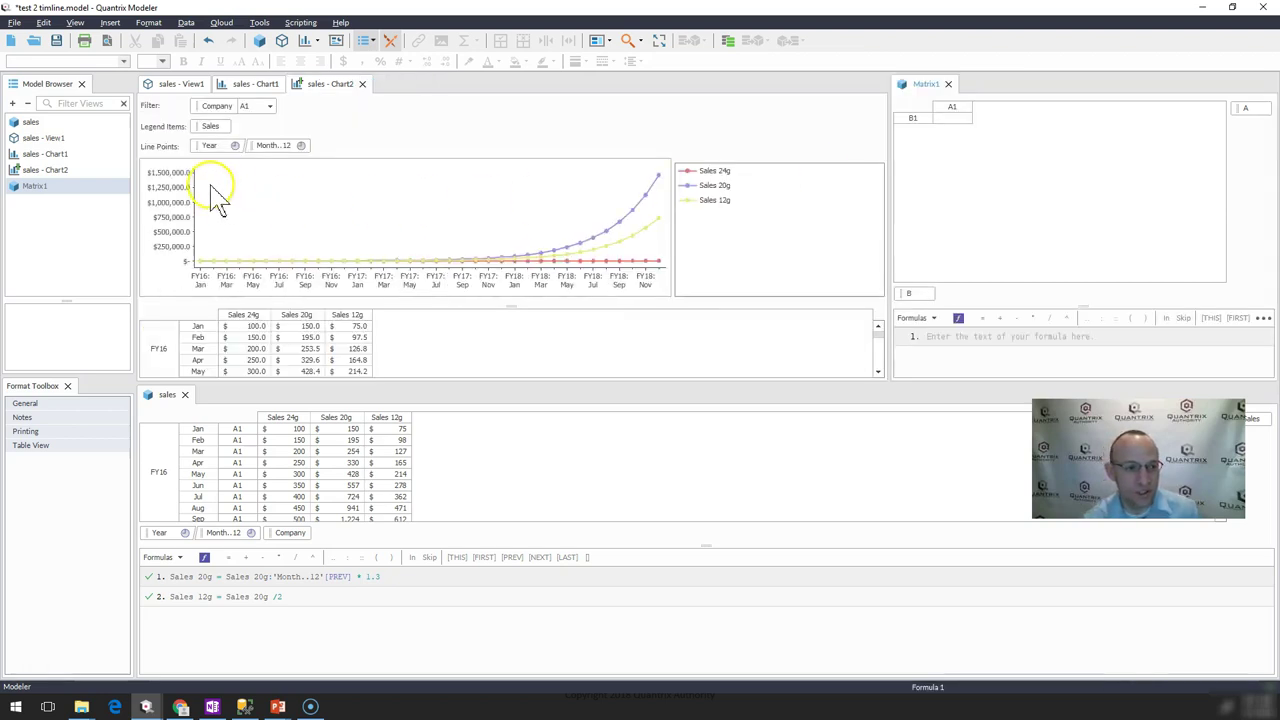
right_click(65, 185)
left_click(98, 210)
type("Date Fi")
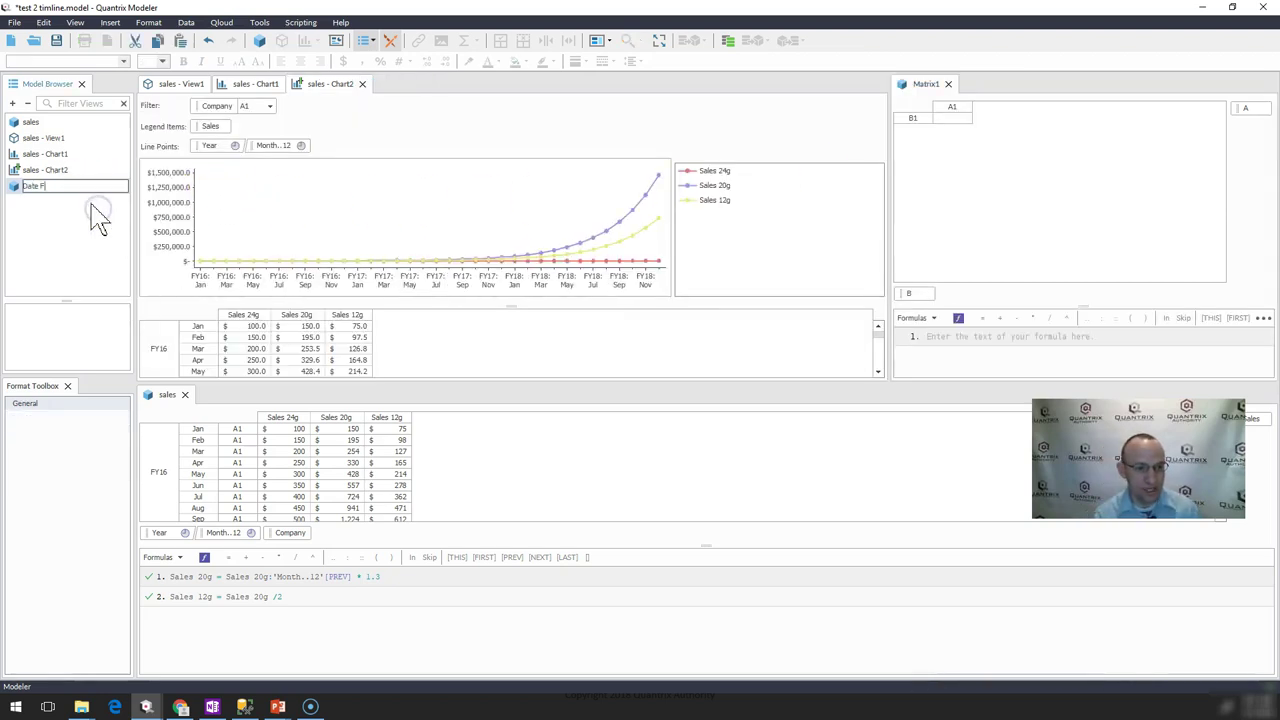
type("lter")
key("Return")
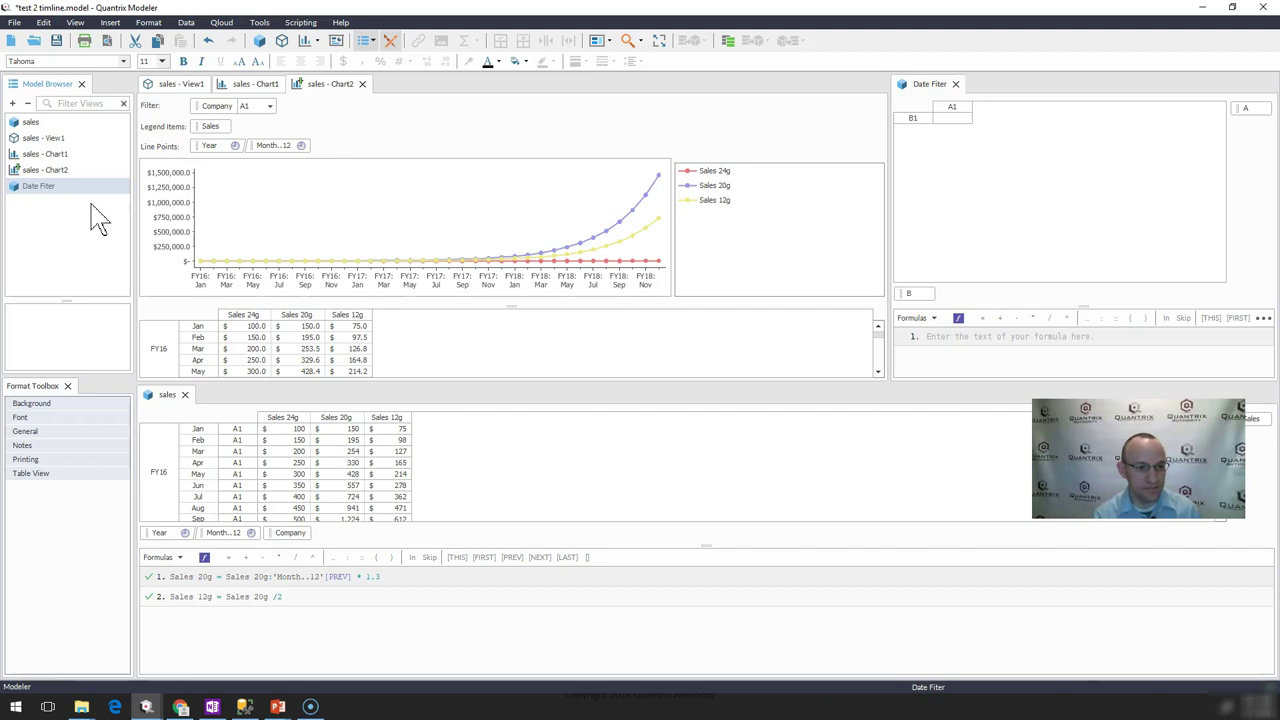
Step: Rename the matrix items to Start Date and End Date
left_click(915, 119)
left_click(917, 119)
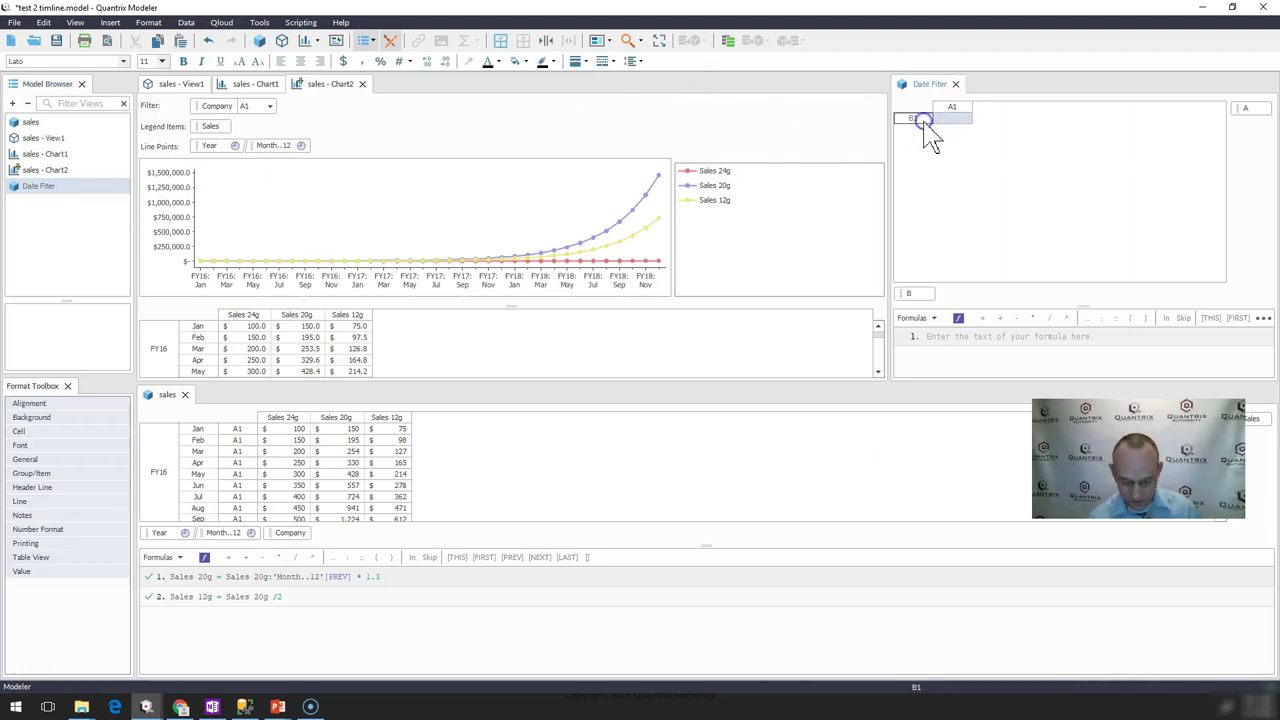
type("Start Date")
key("Return")
type("End")
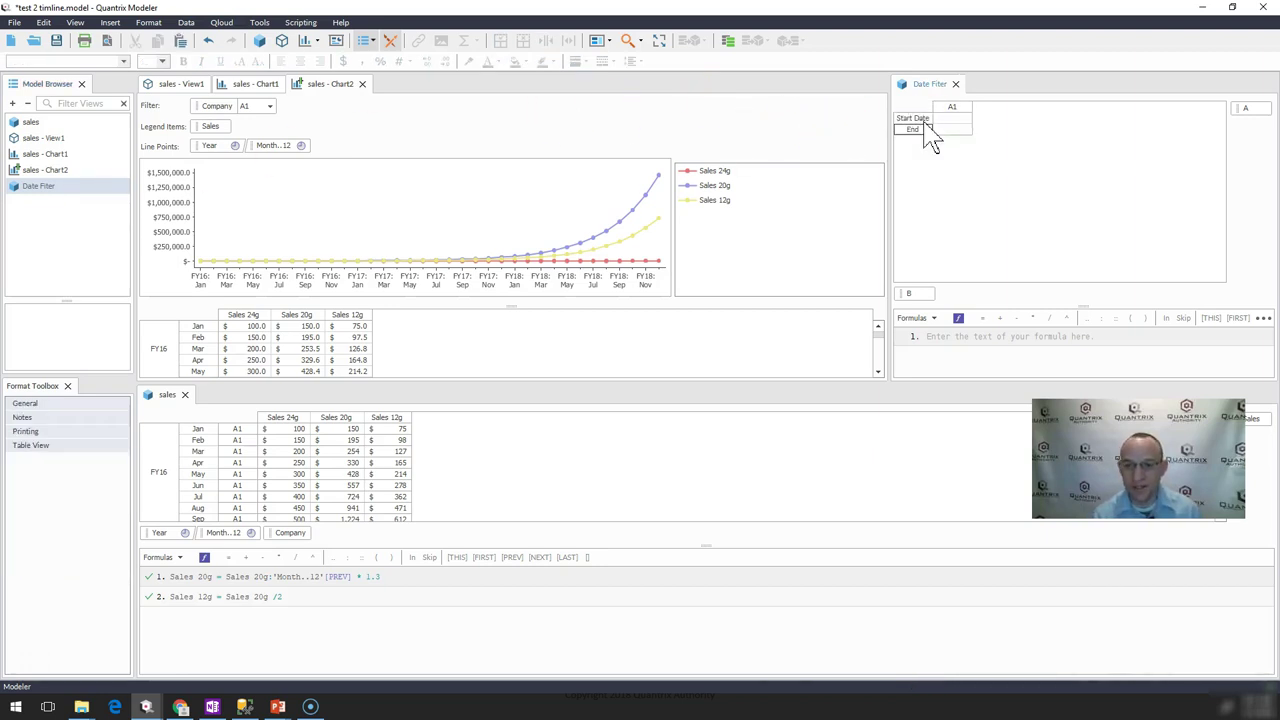
type(" Date")
key("Return")
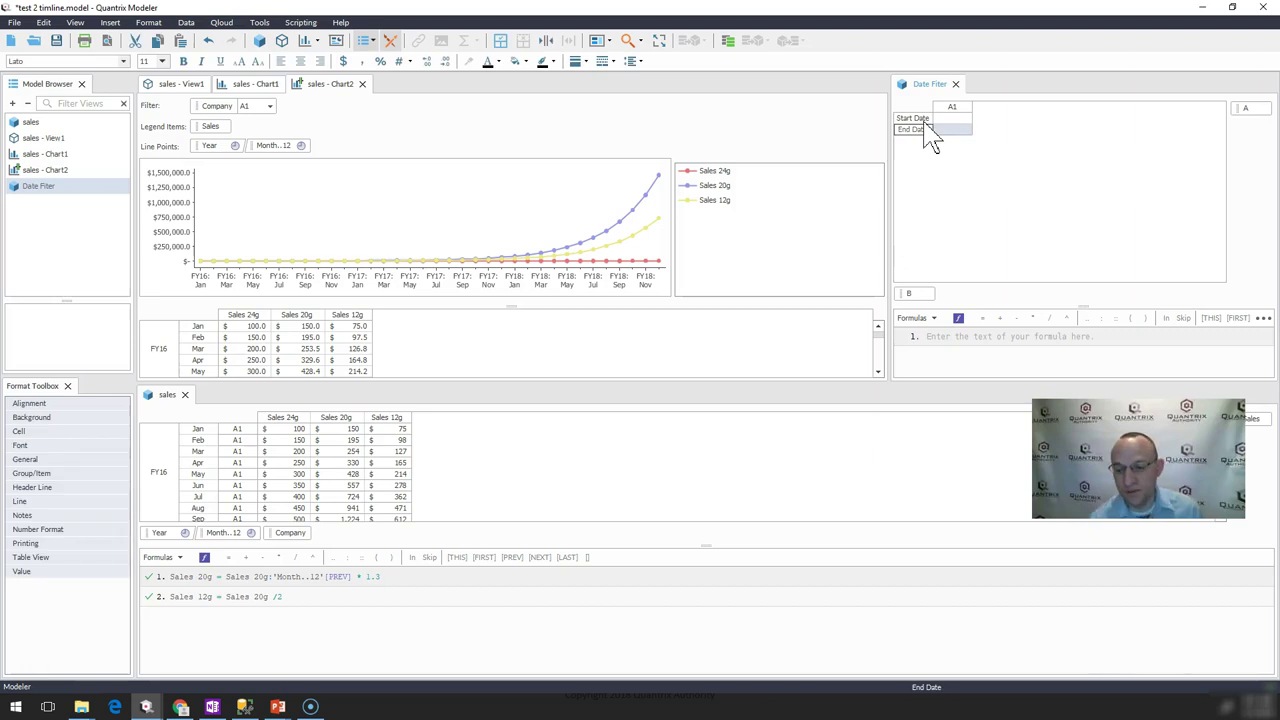
Step: Enter Start Date 5/1/2016 and End Date 5/1/2017, and name the column Inputs
left_click(955, 119)
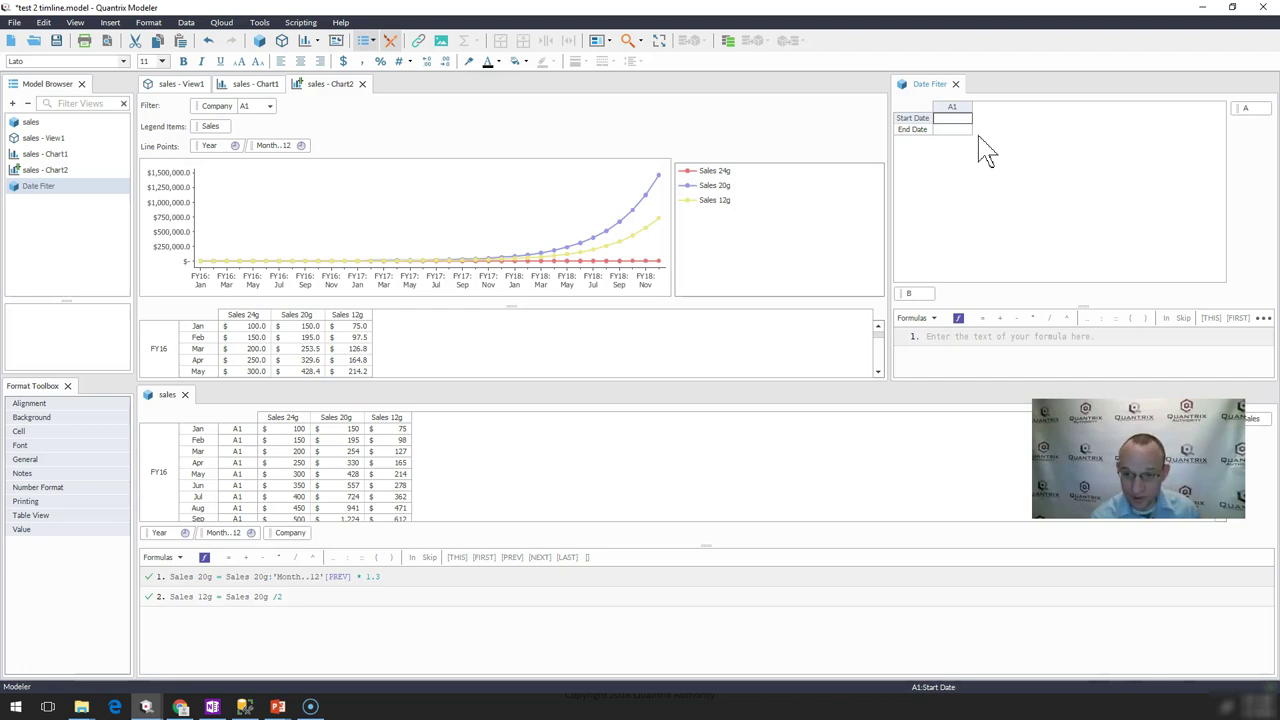
type("5/1/201")
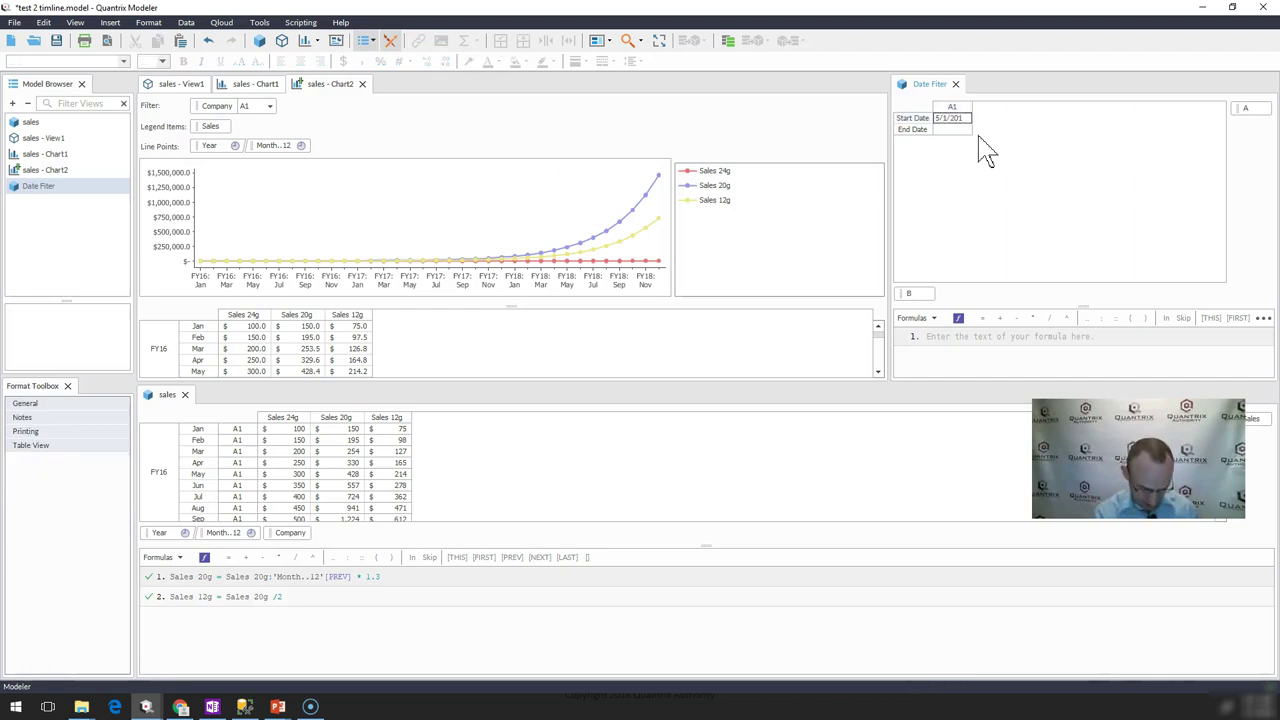
type("6")
key("Return")
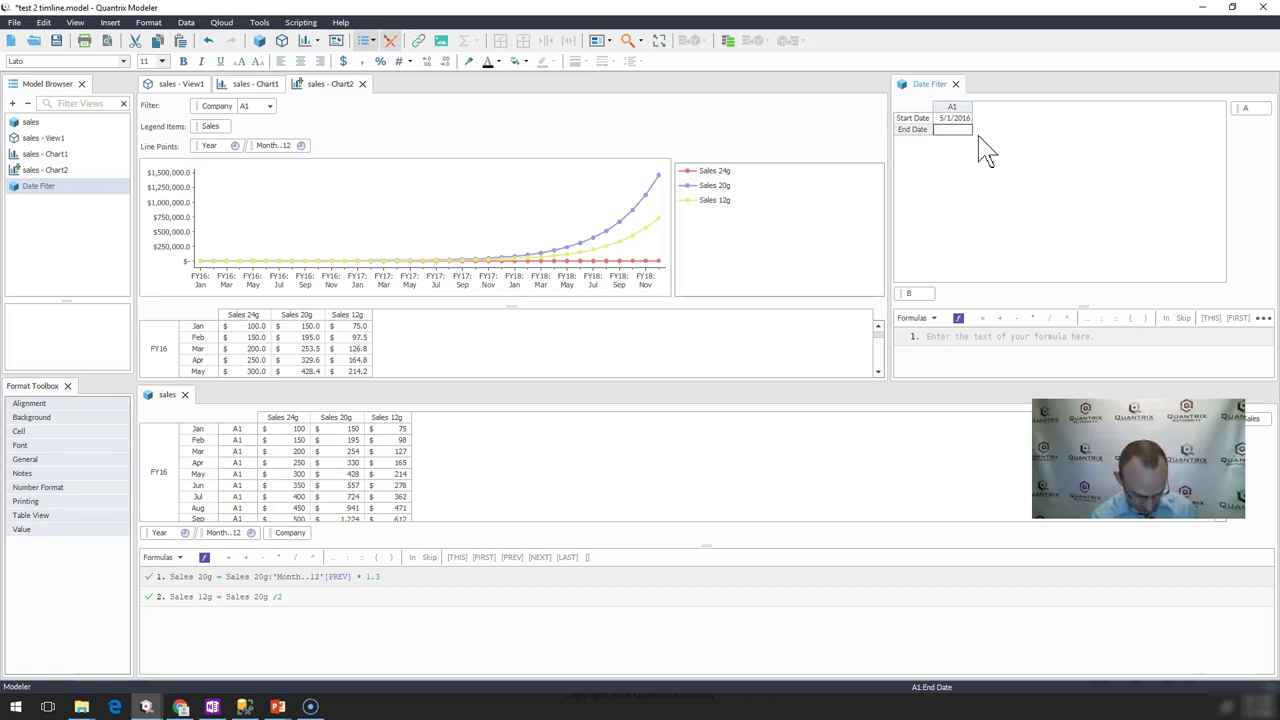
type("5/1/2017")
key("Return")
key("shift+Up")
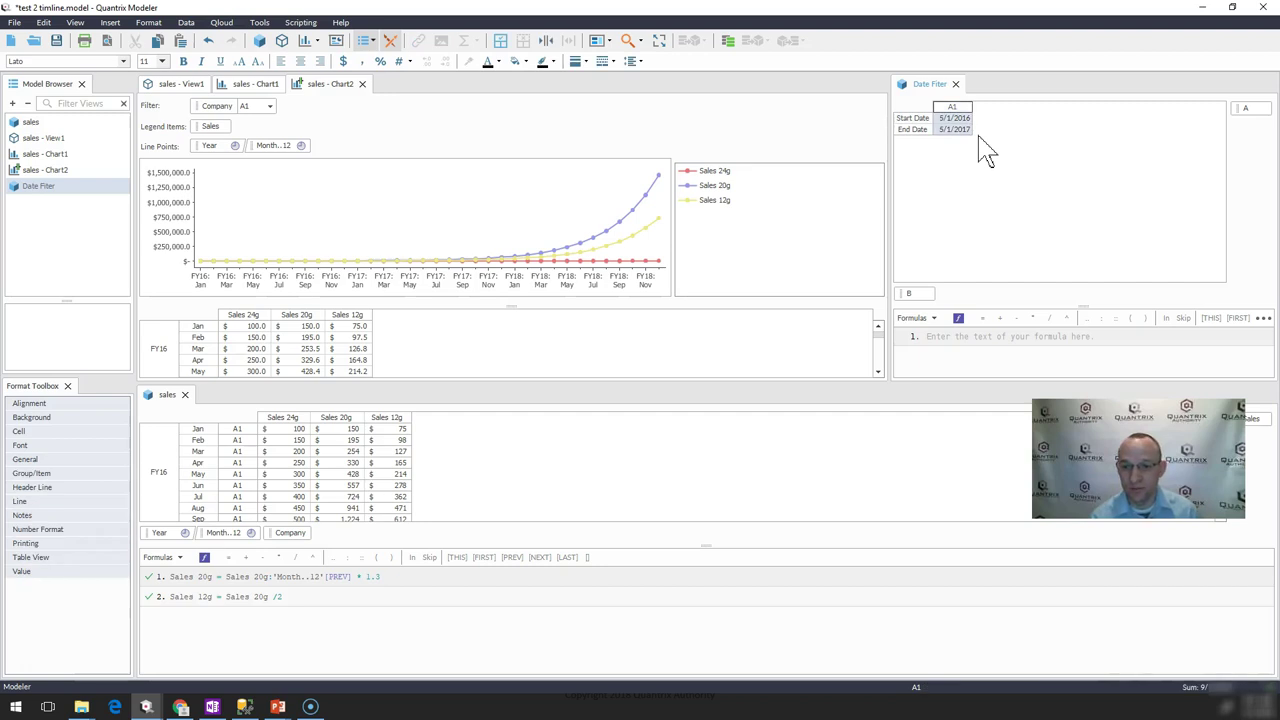
type("Inputs")
key("Return")
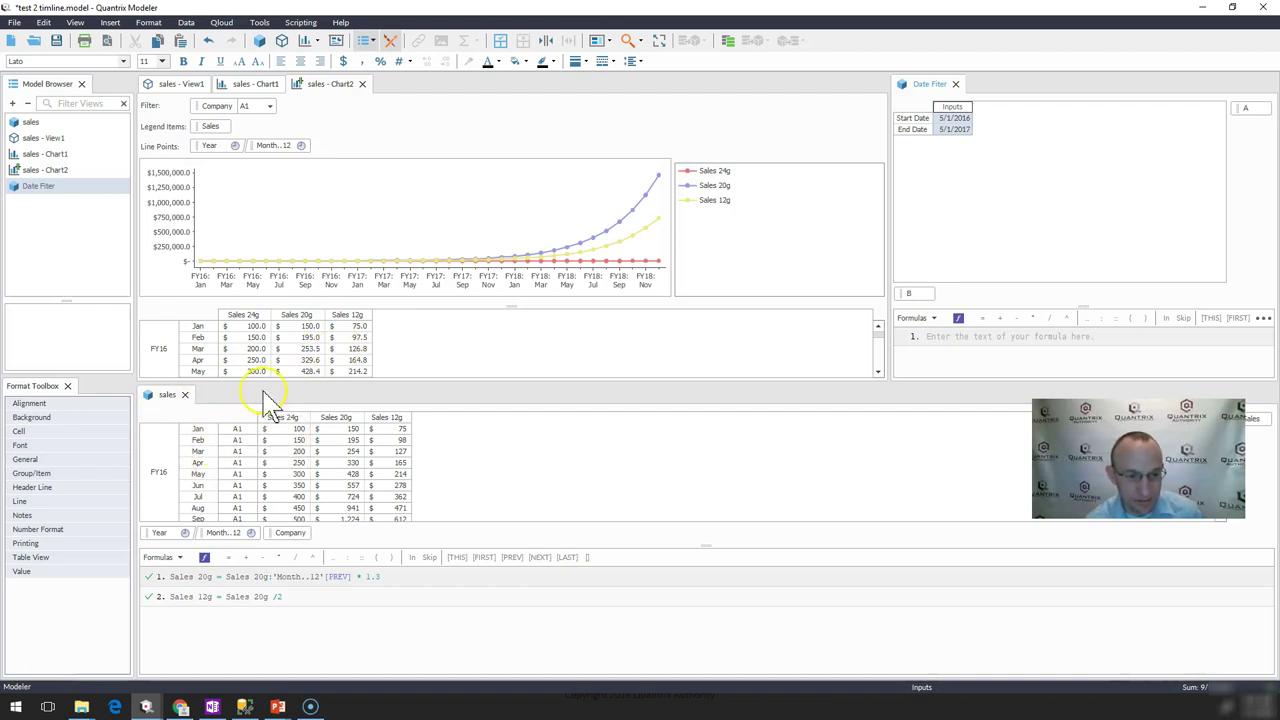
Step: Resize the panes and add a new category to the sales matrix
left_click_drag(191, 381, 214, 320)
left_click_drag(240, 362, 268, 475)
left_click(290, 500)
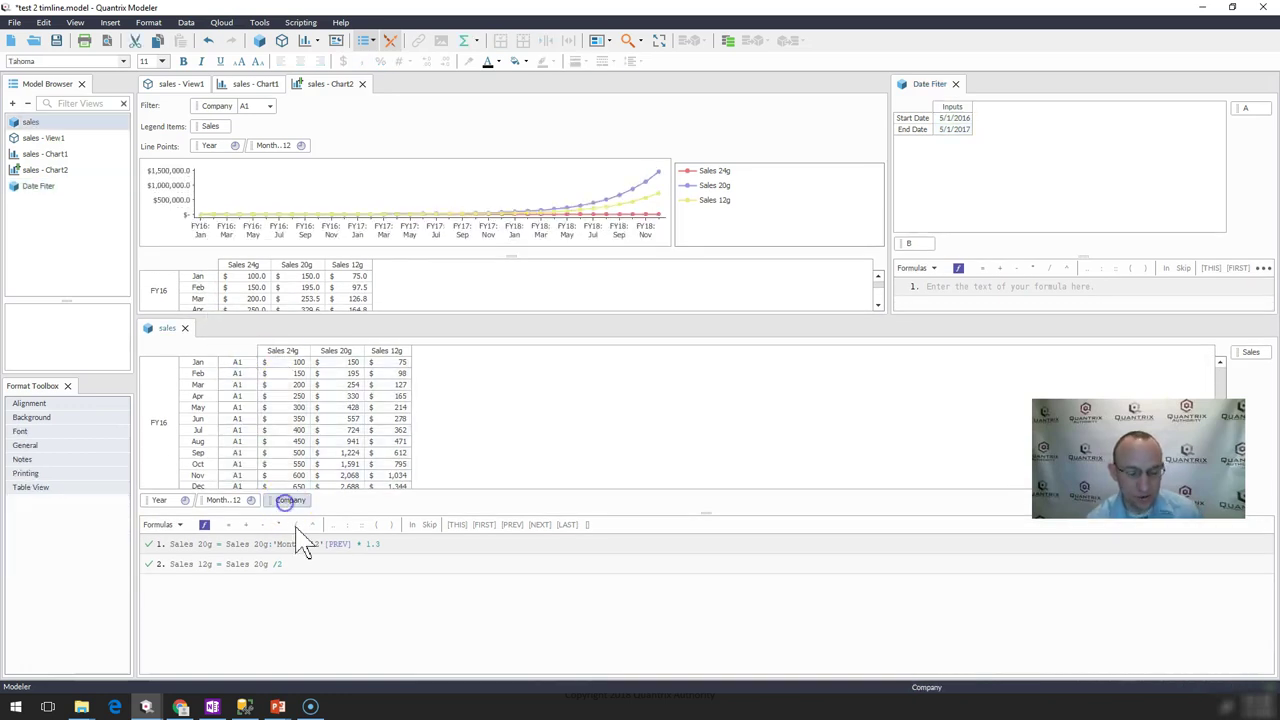
key("Return")
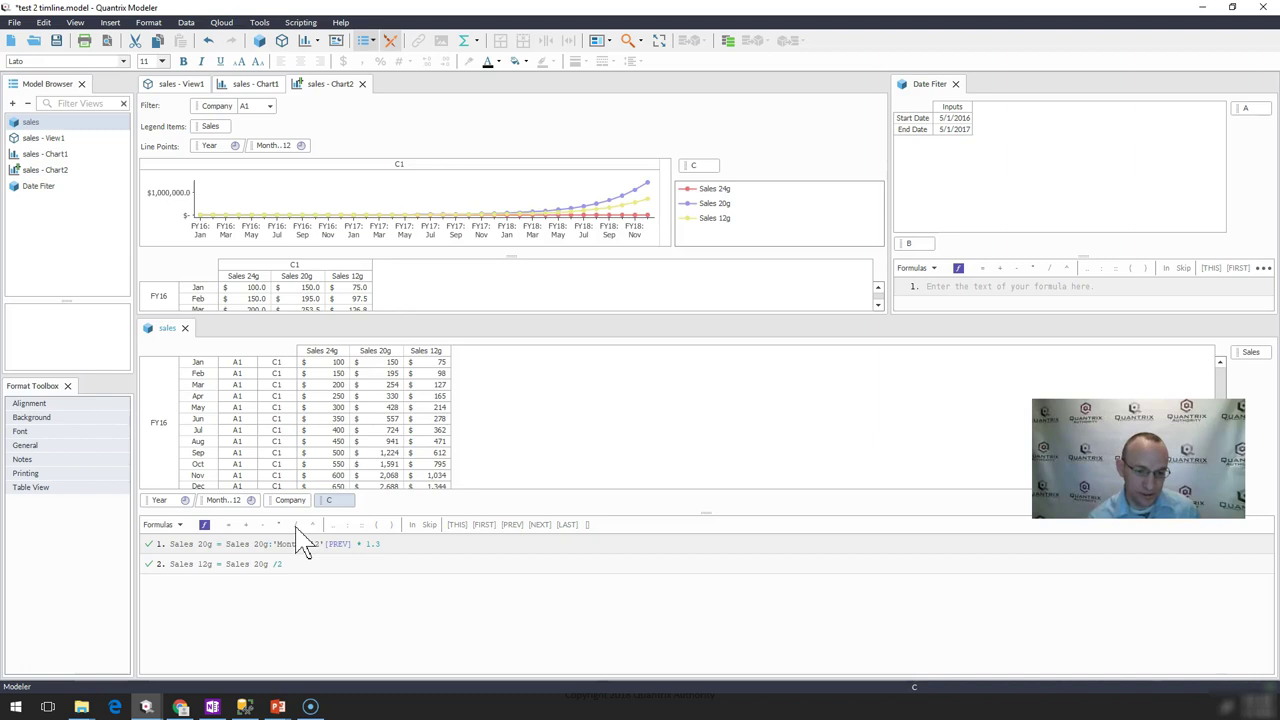
Step: Rename the new category's items C1 and C2 to RawData and Display
left_click(283, 364)
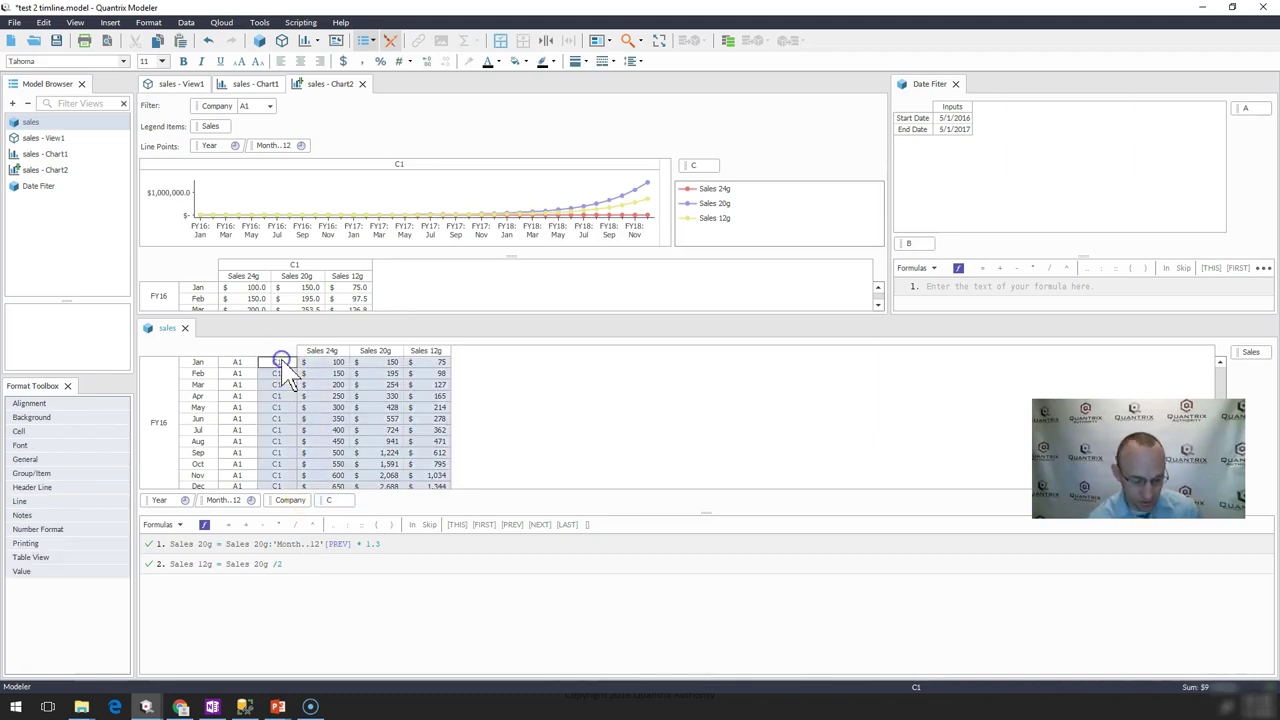
double_click(283, 363)
type("RawData")
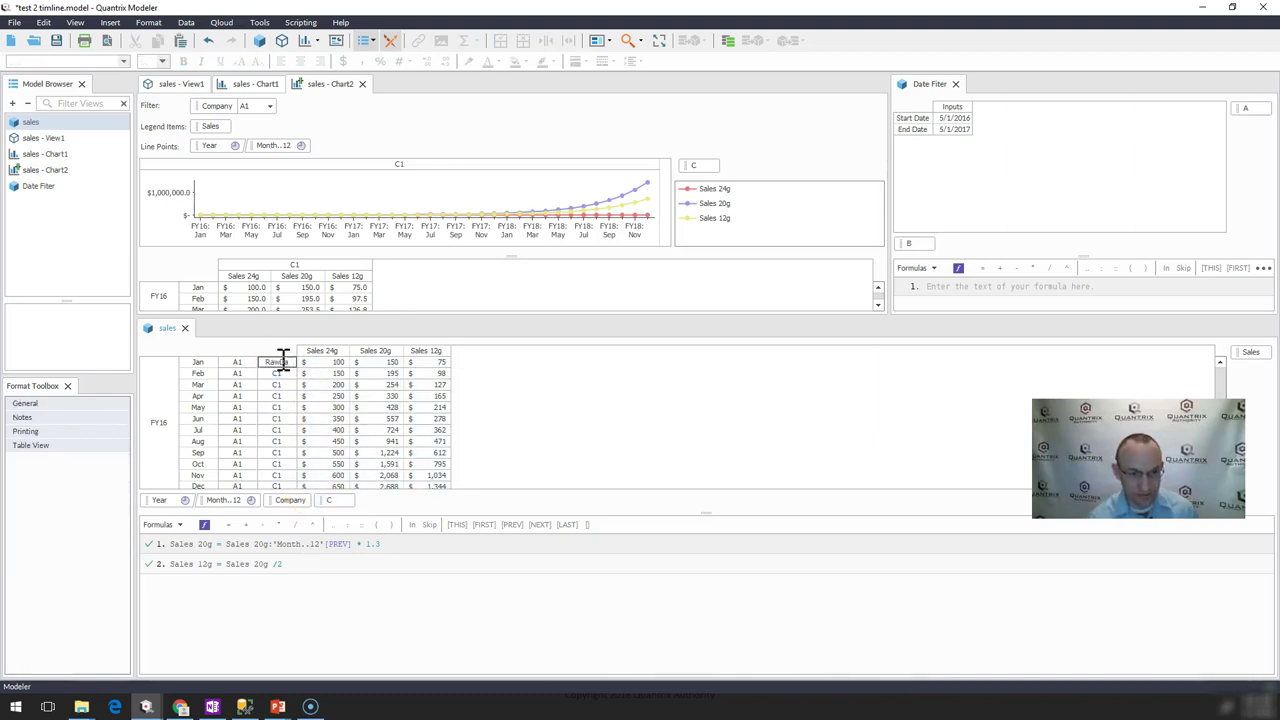
key("Return")
key("Return")
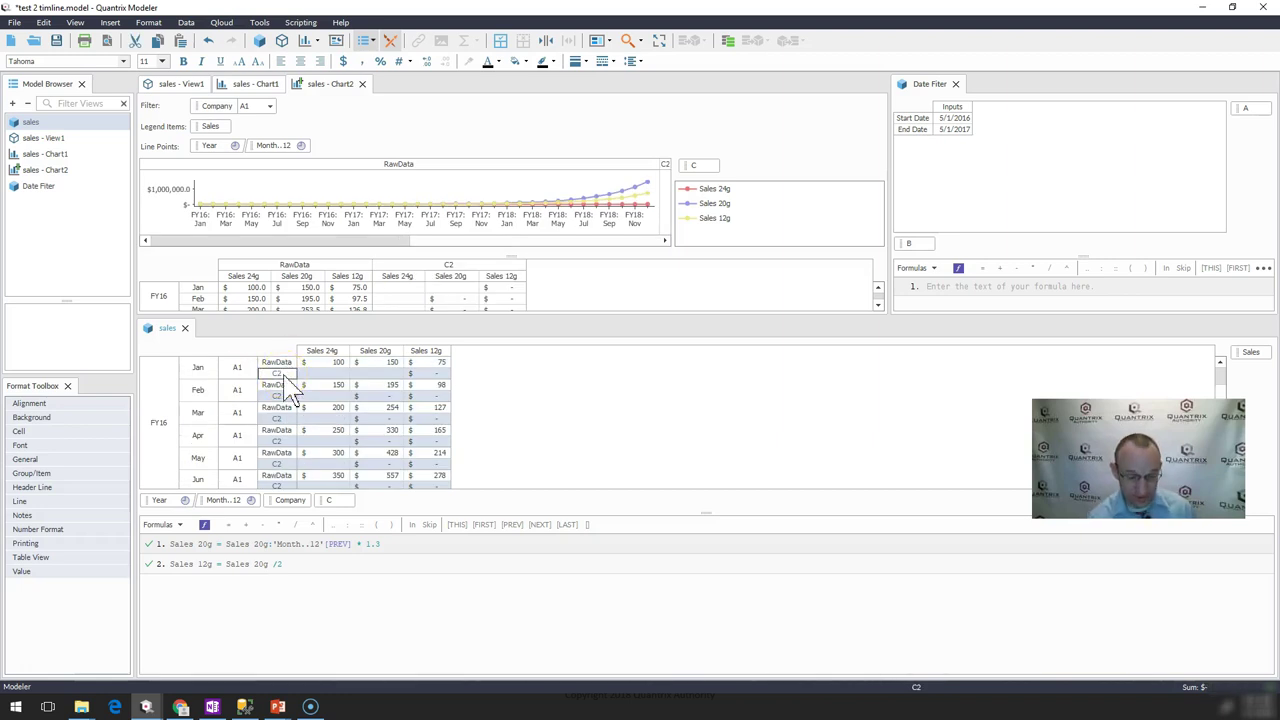
double_click(283, 373)
type("Display")
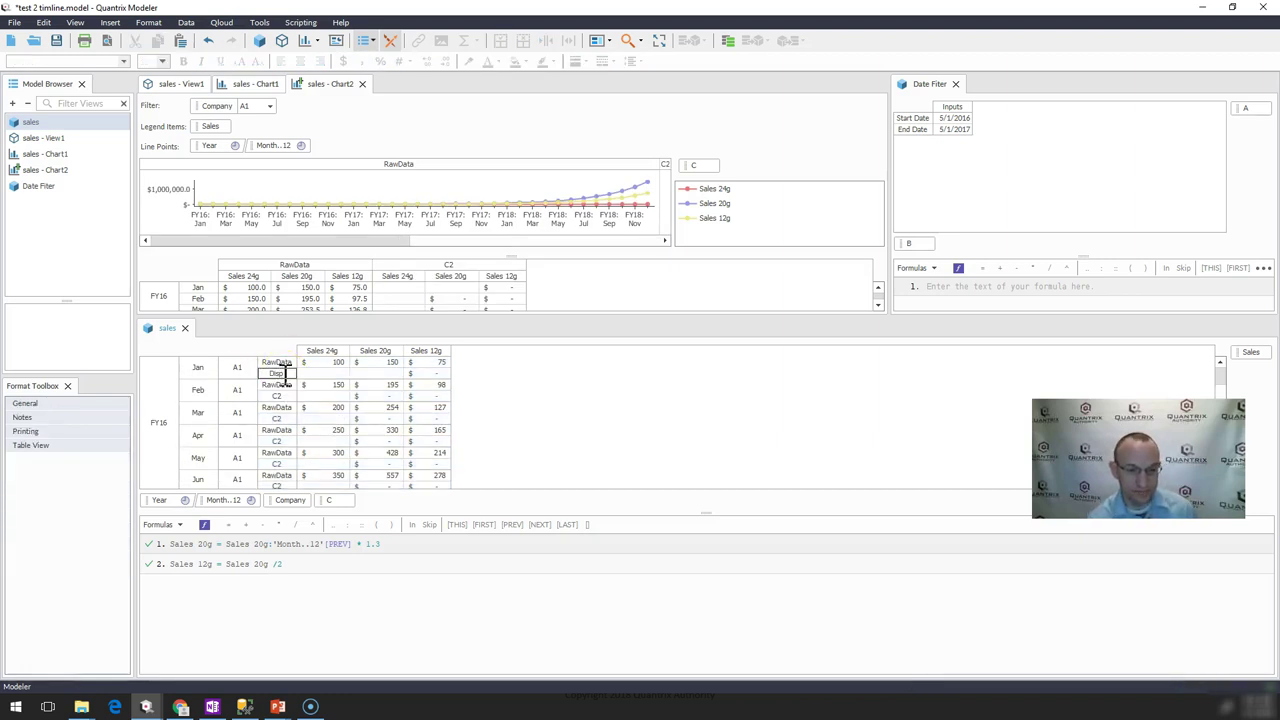
key("Return")
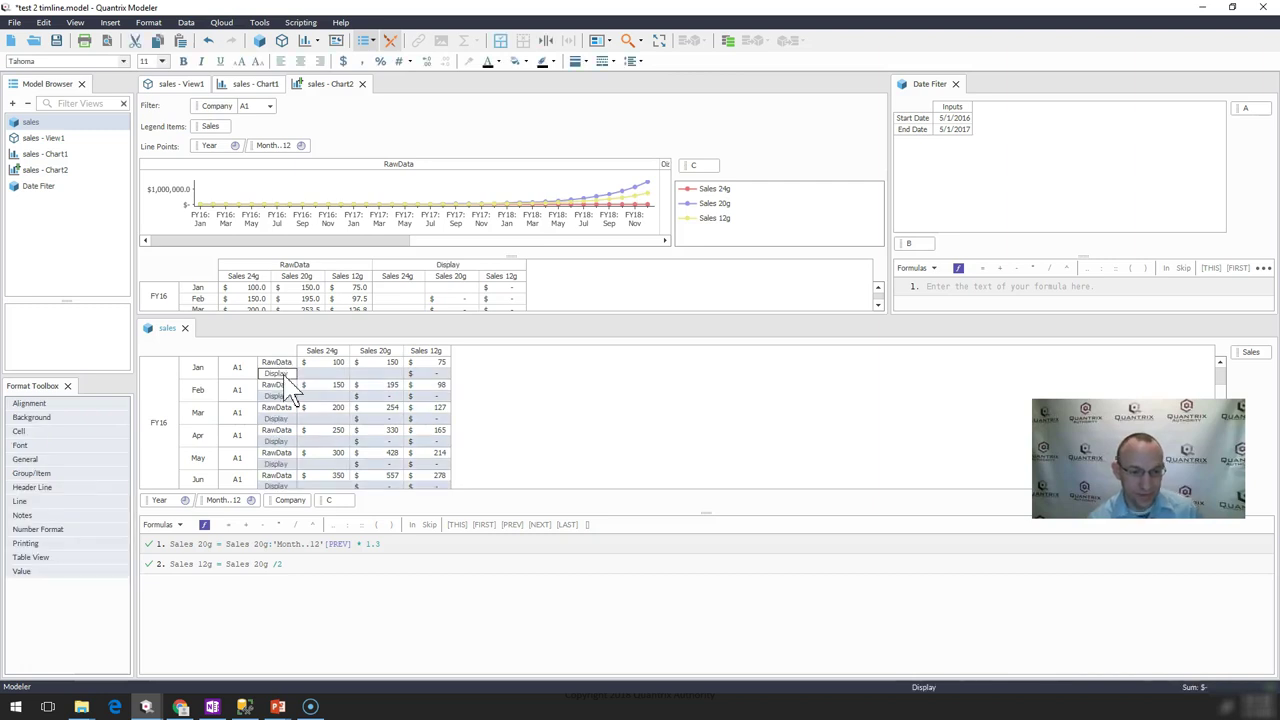
Step: Inspect the Jan RawData and Display cells, then select both Date Filter inputs
left_click(340, 364)
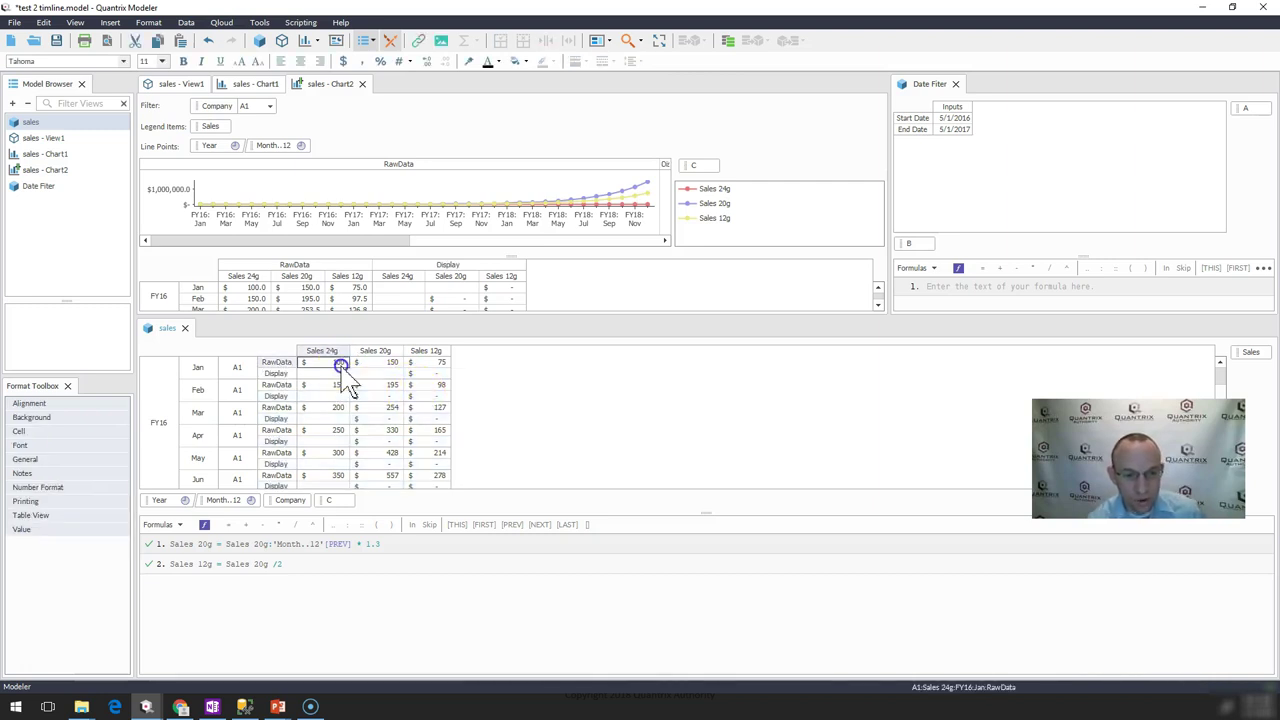
left_click(279, 373)
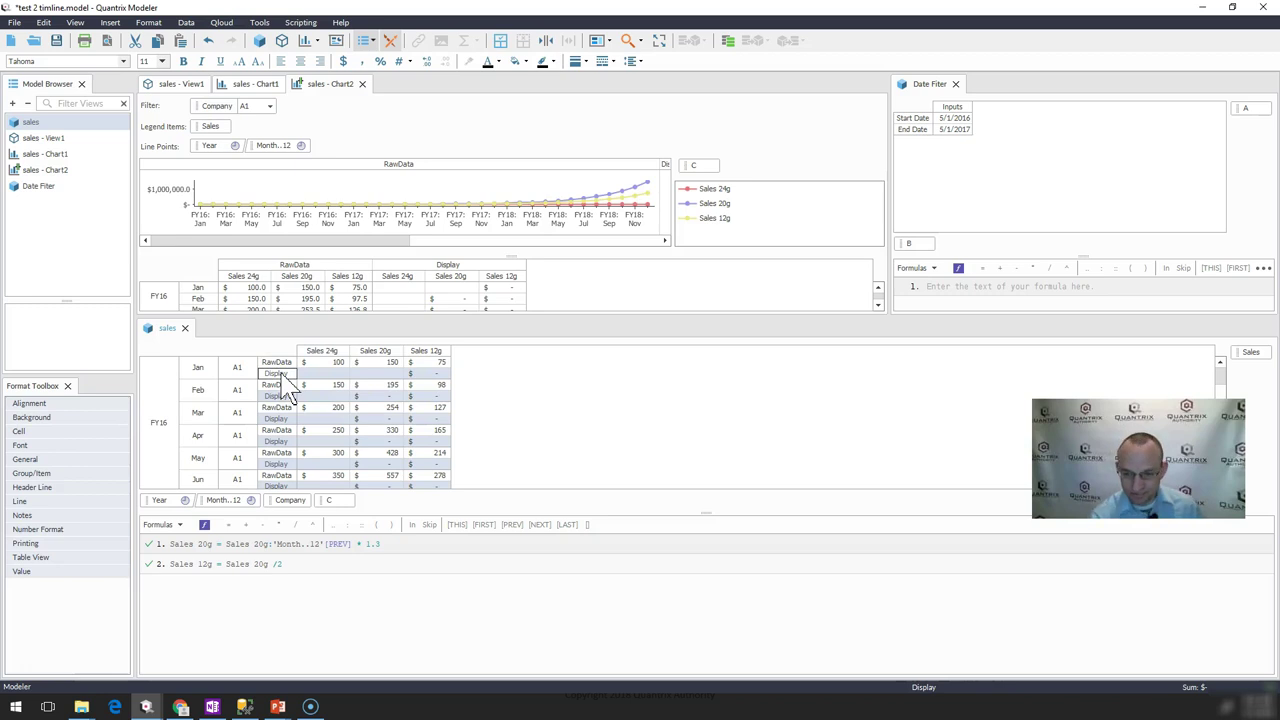
left_click(308, 374)
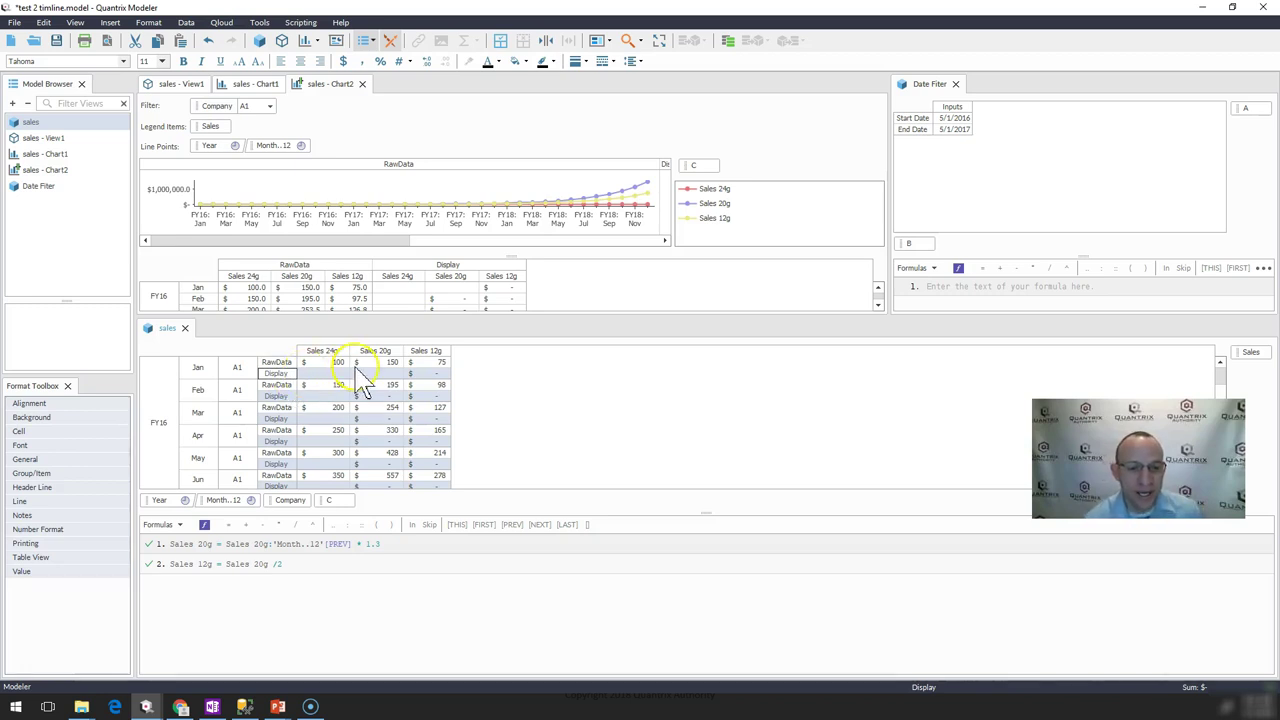
left_click(336, 325)
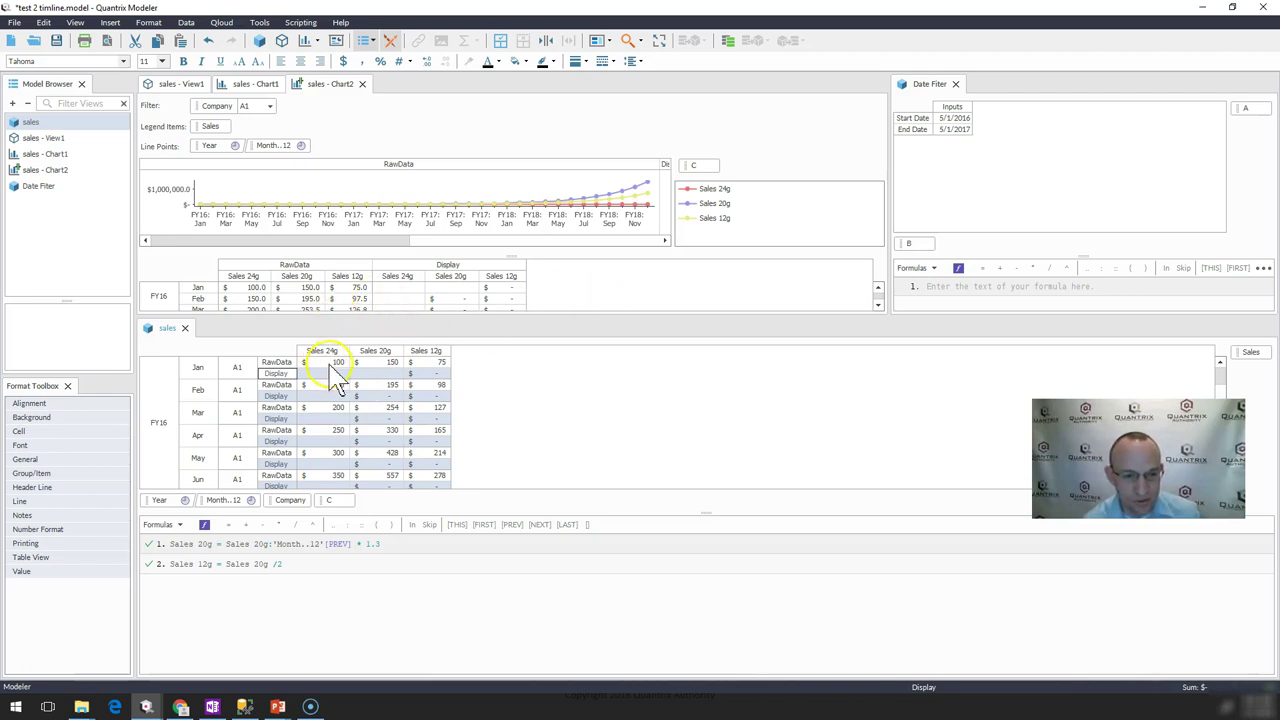
left_click(330, 364)
left_click(205, 373)
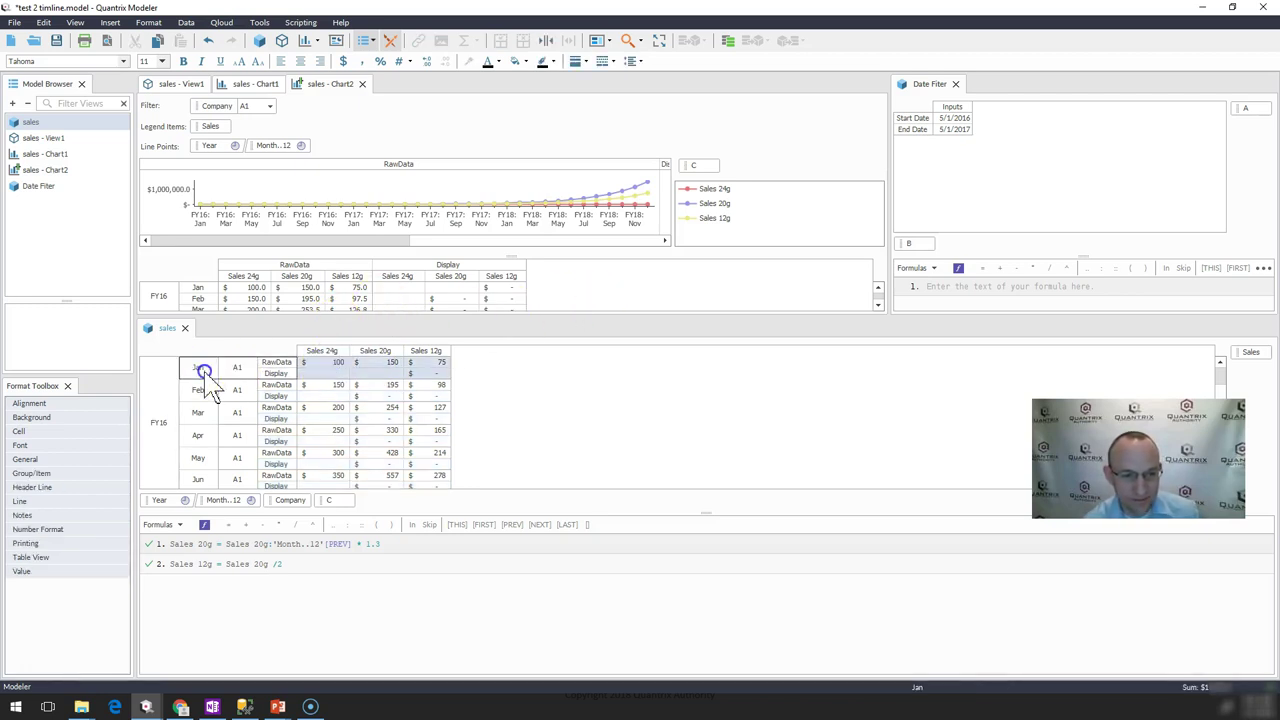
left_click(171, 394)
scroll(205, 368, "down", 1)
left_click(205, 365)
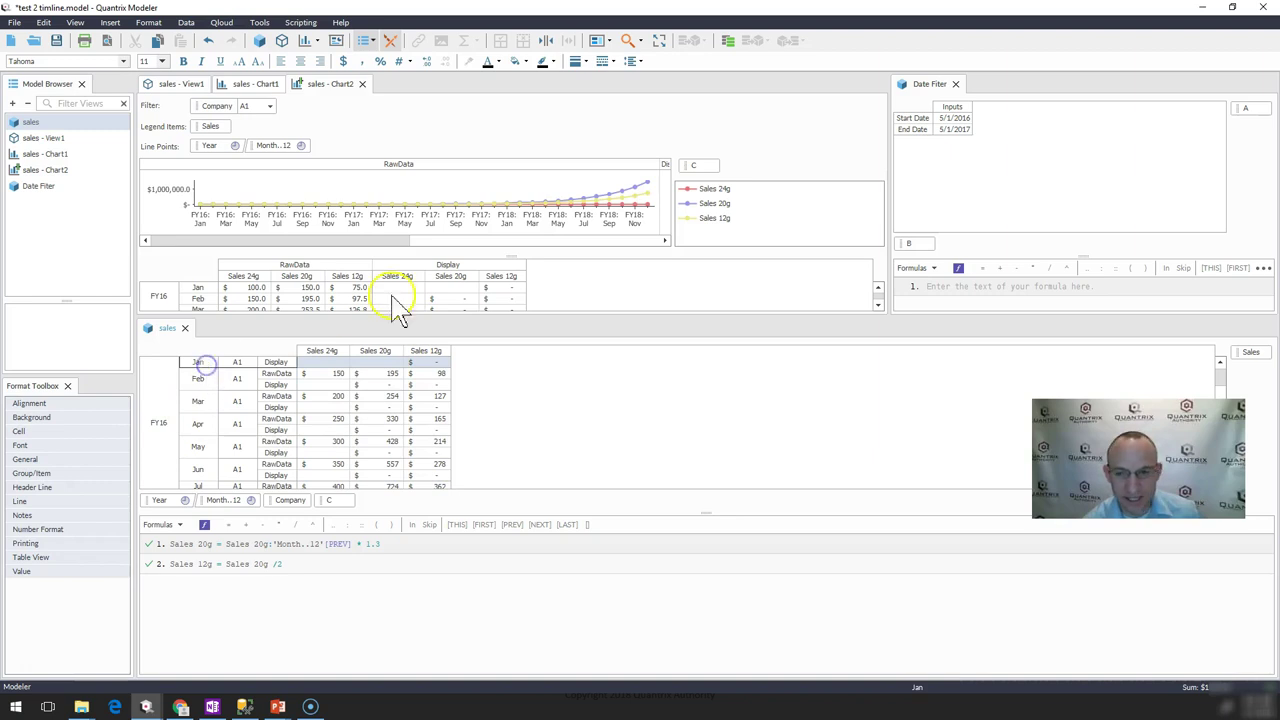
left_click(957, 118)
left_click_drag(958, 128, 963, 143)
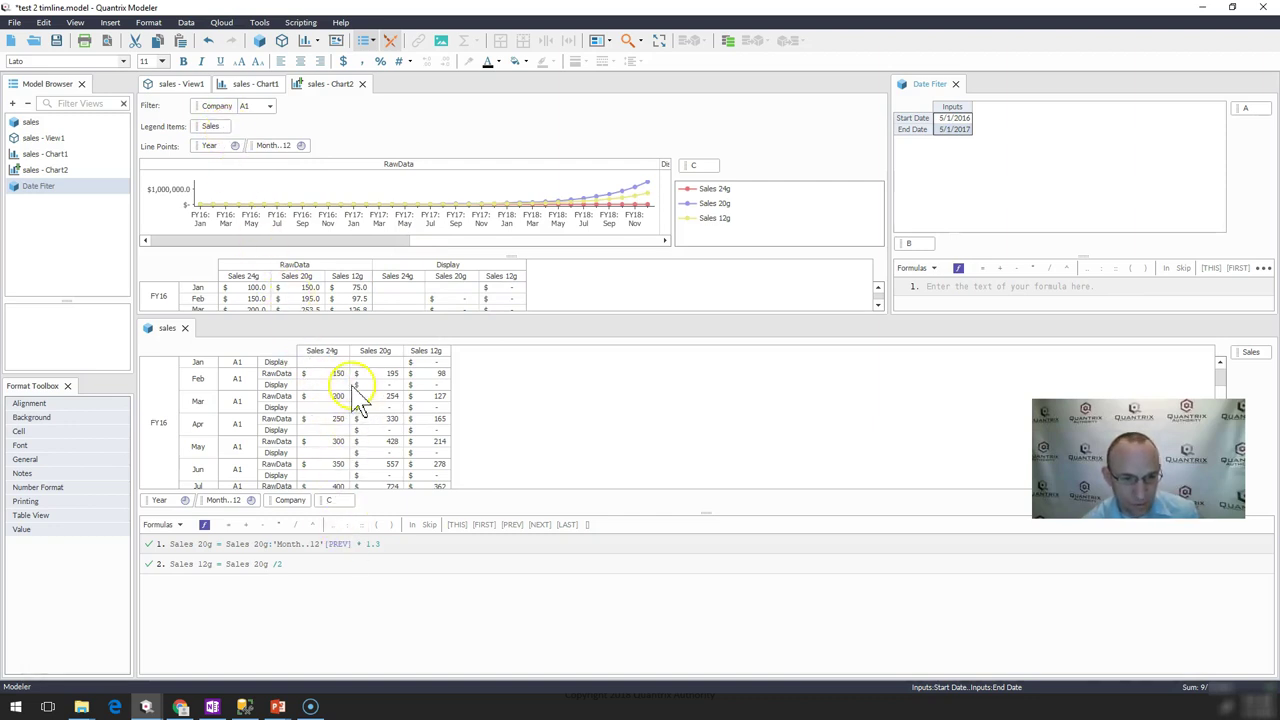
Step: Start the Display formula as between(timelinedate(), using the function suggestions
left_click(280, 362)
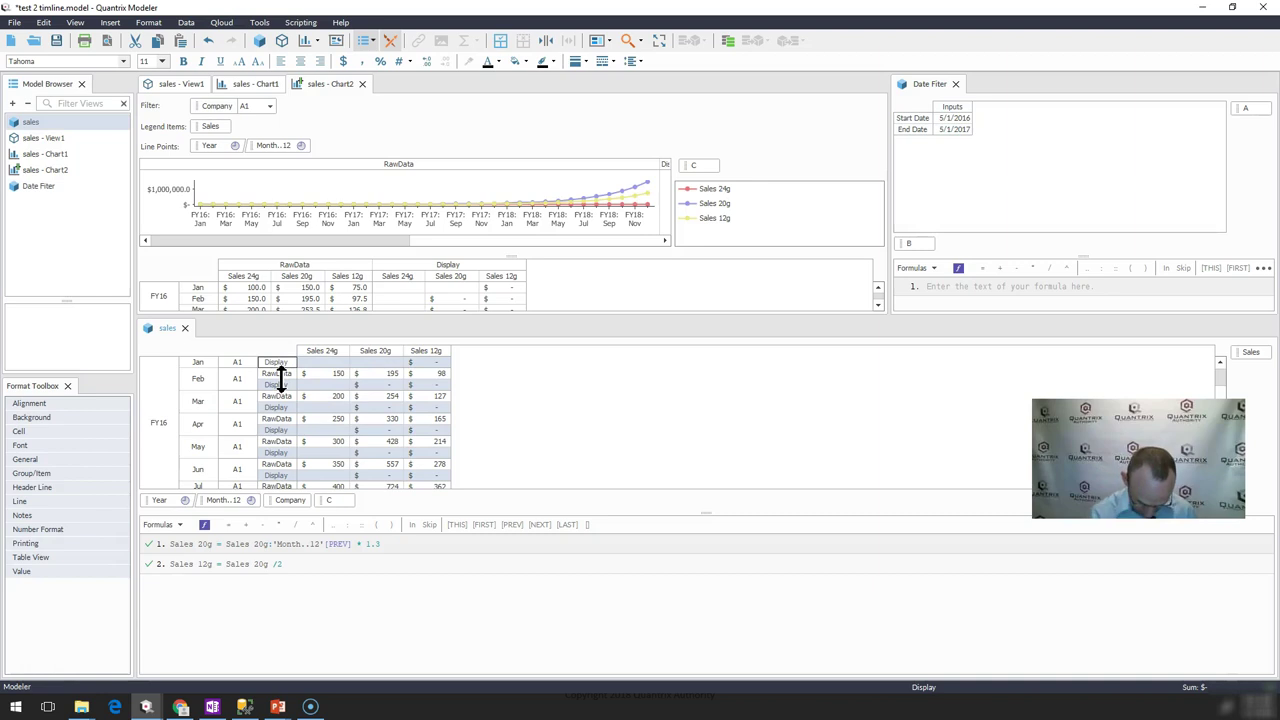
key("equal")
type("betw")
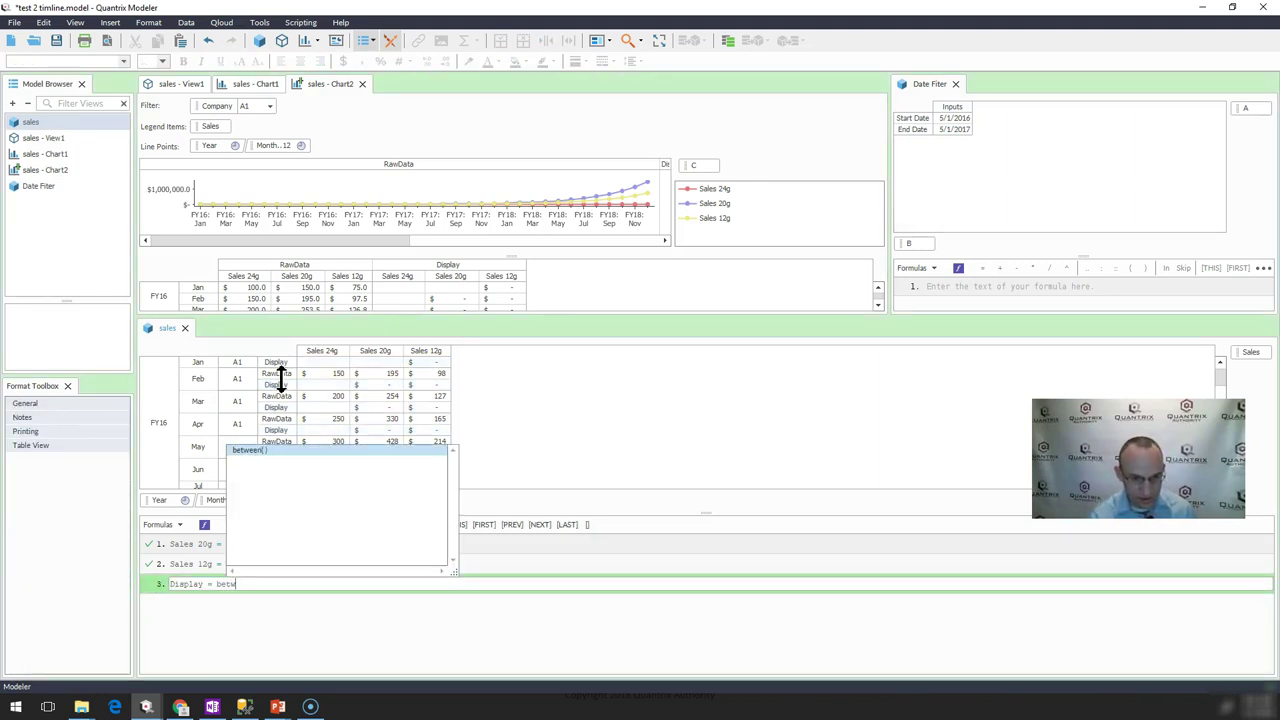
key("Return")
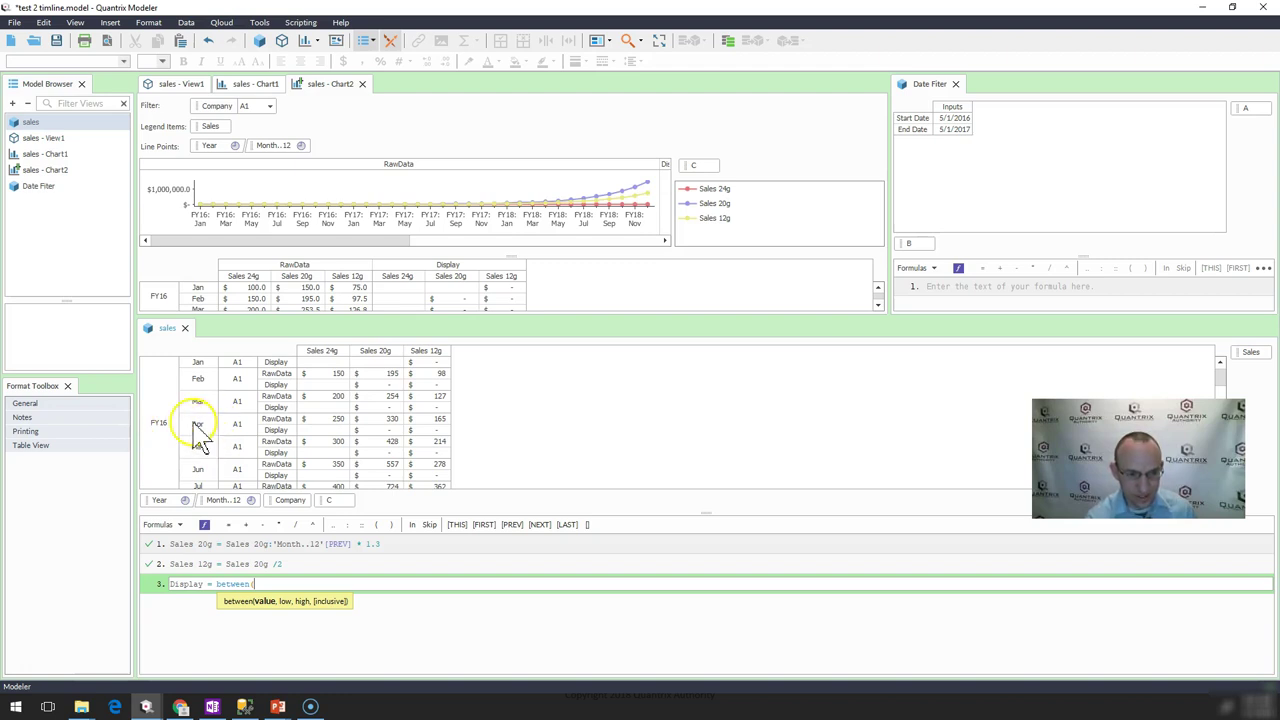
type("ime")
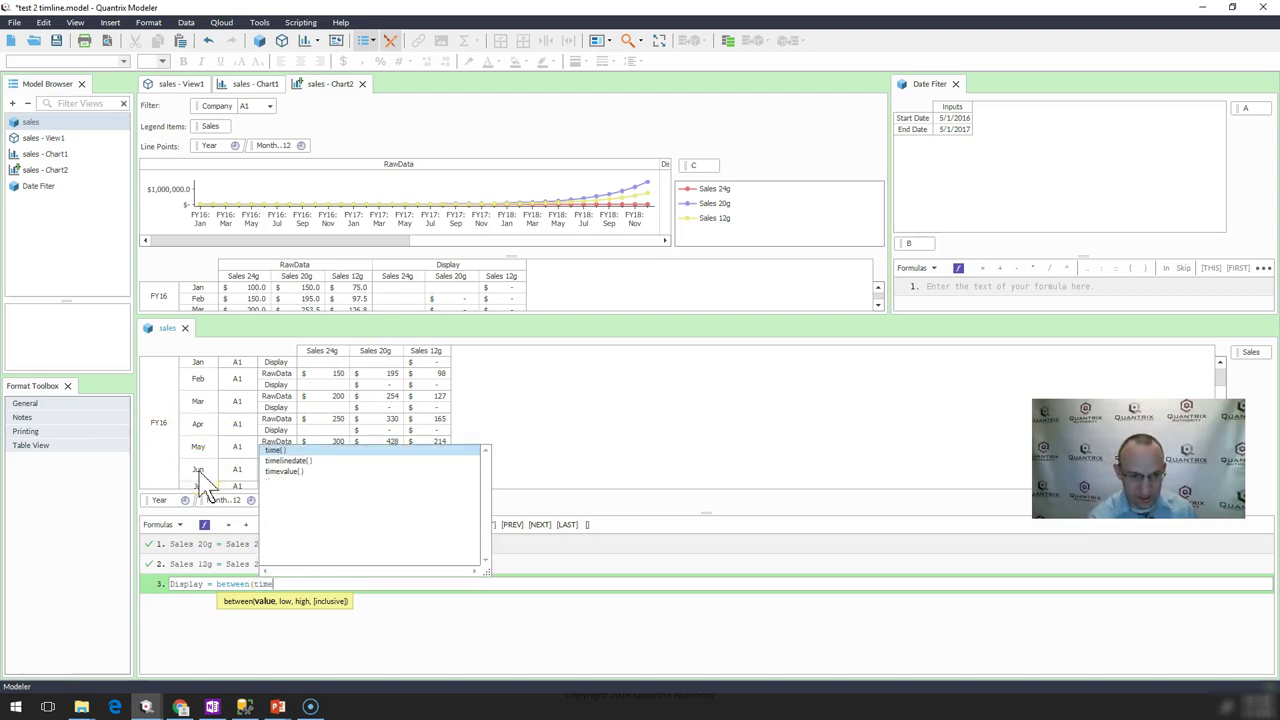
key("Down")
key("Return")
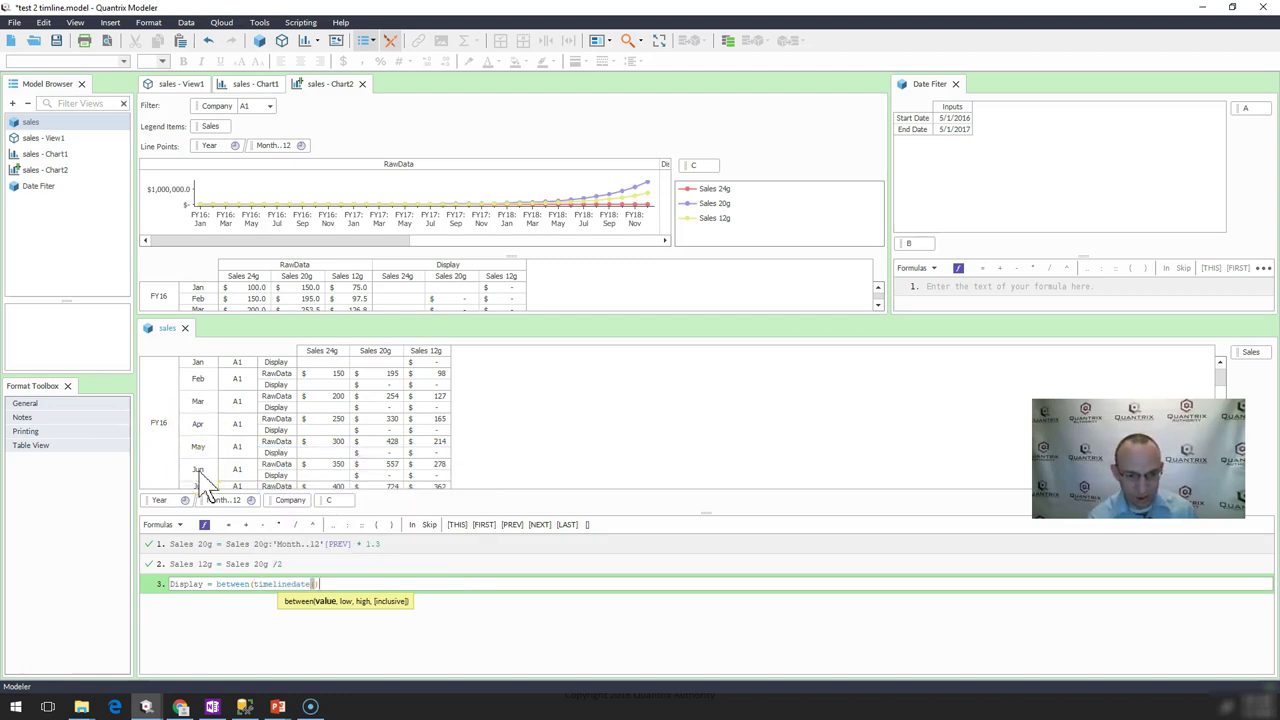
type(",")
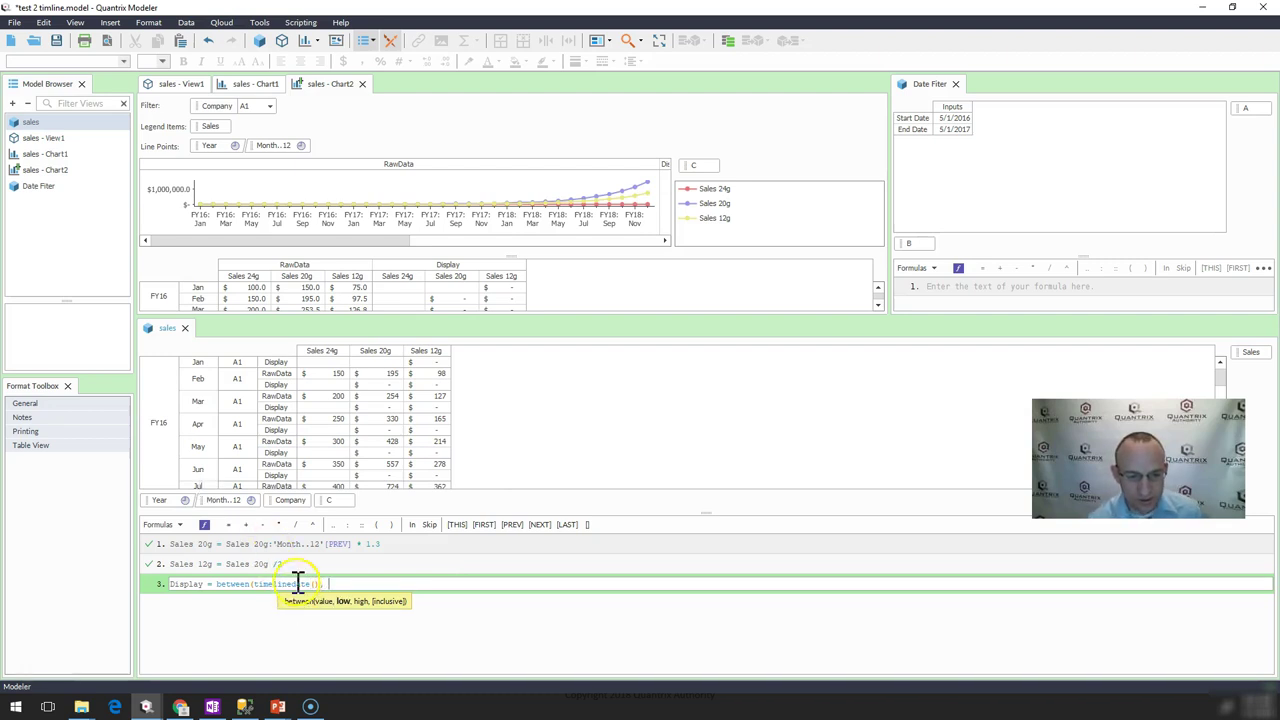
Step: Finish the formula with Start Date, End Date and inclusive flag 1, and commit it
left_click(199, 446)
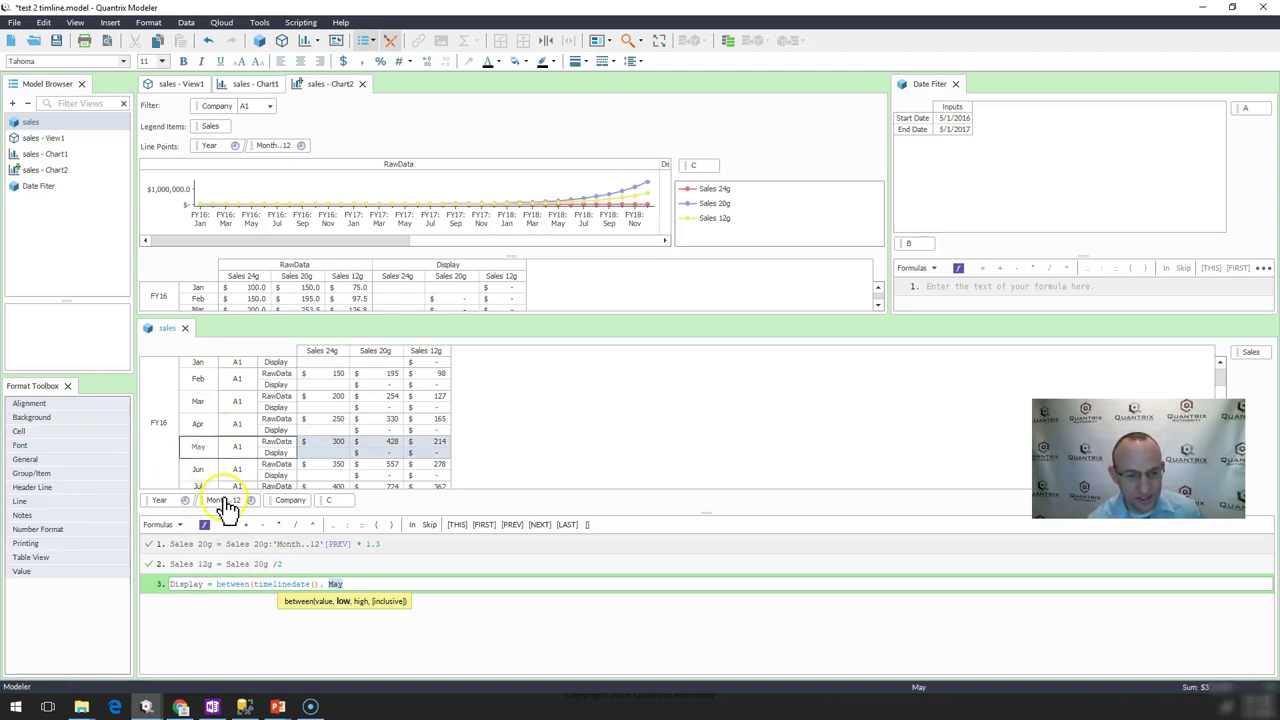
key("BackSpace")
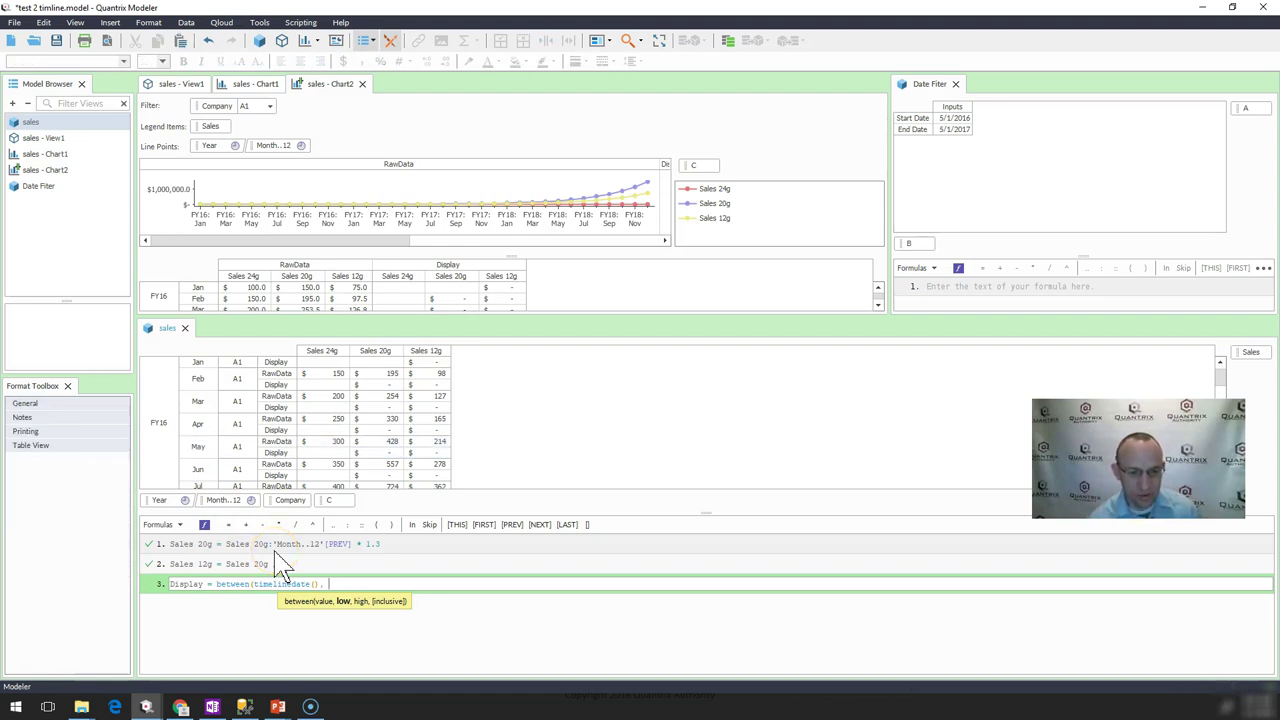
left_click(953, 120)
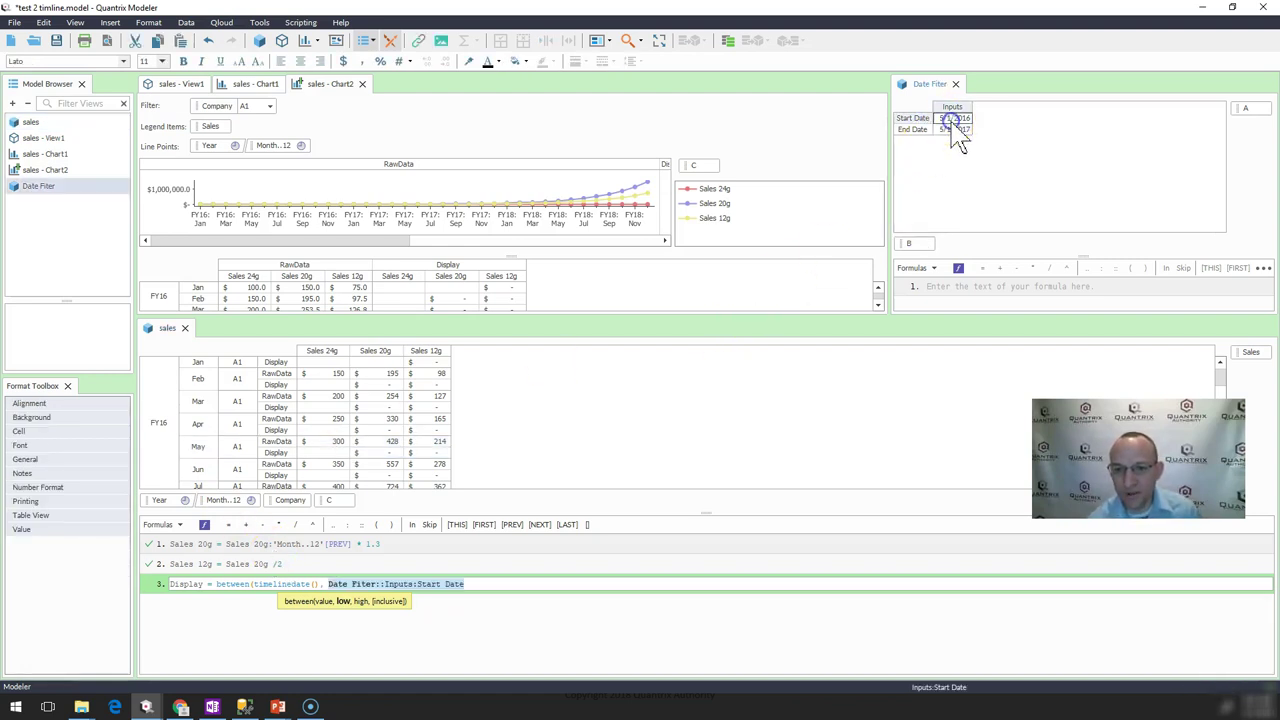
type(",")
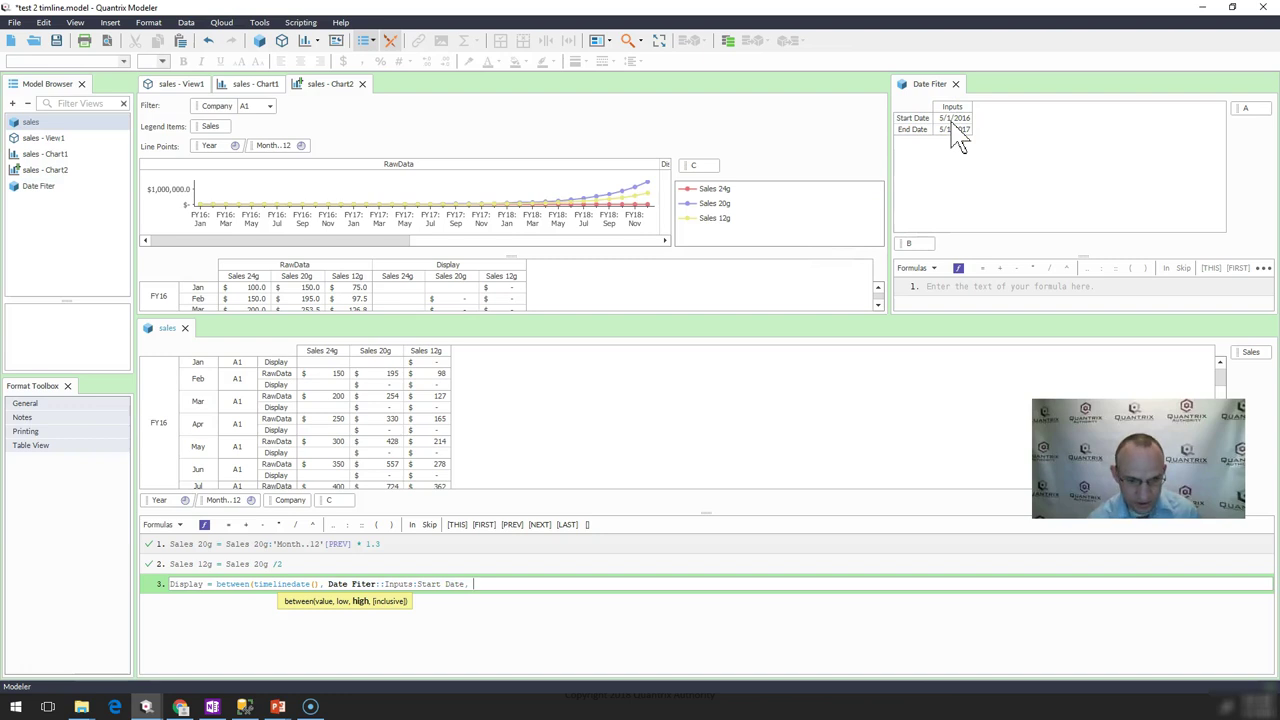
left_click(958, 131)
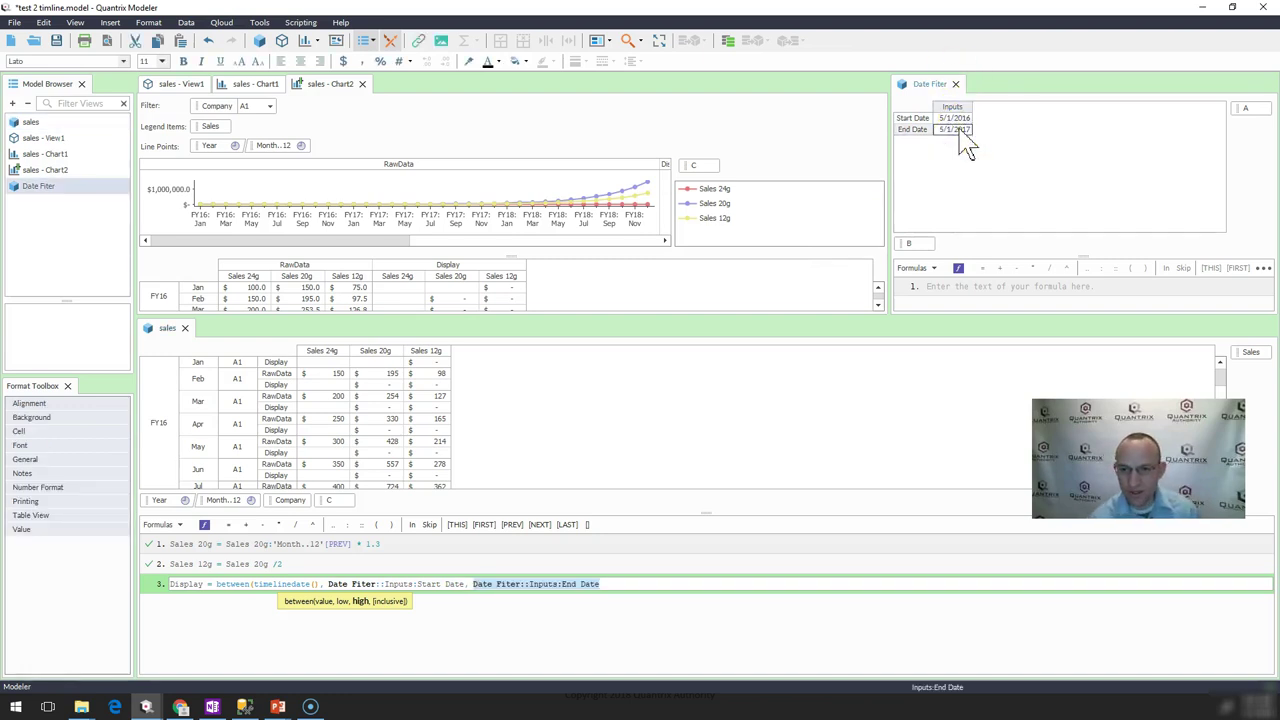
type(", i")
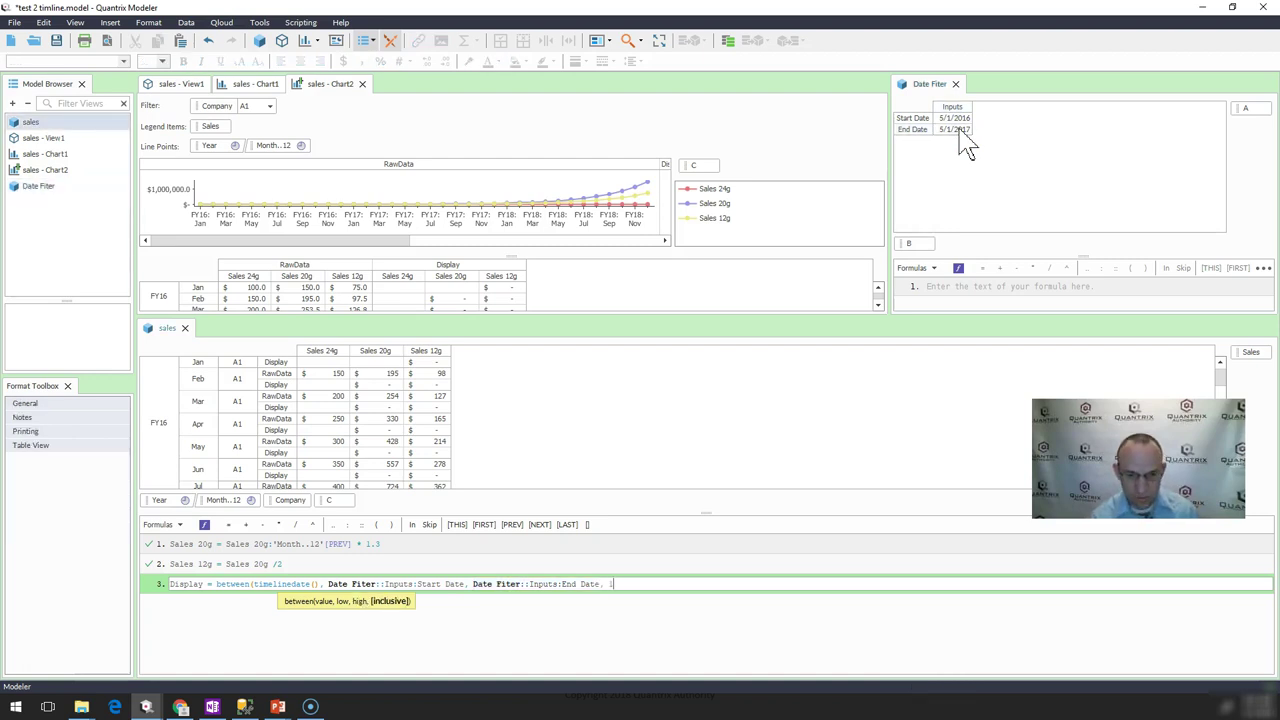
left_click(949, 130)
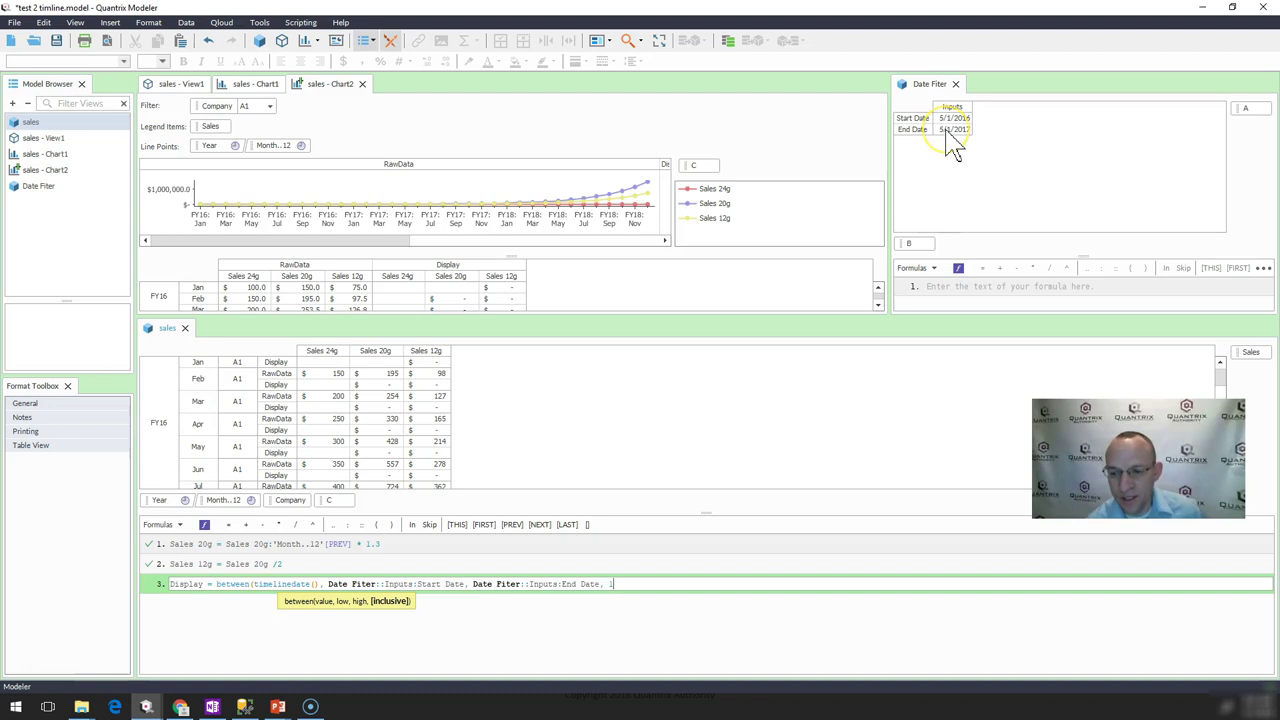
left_click(955, 147)
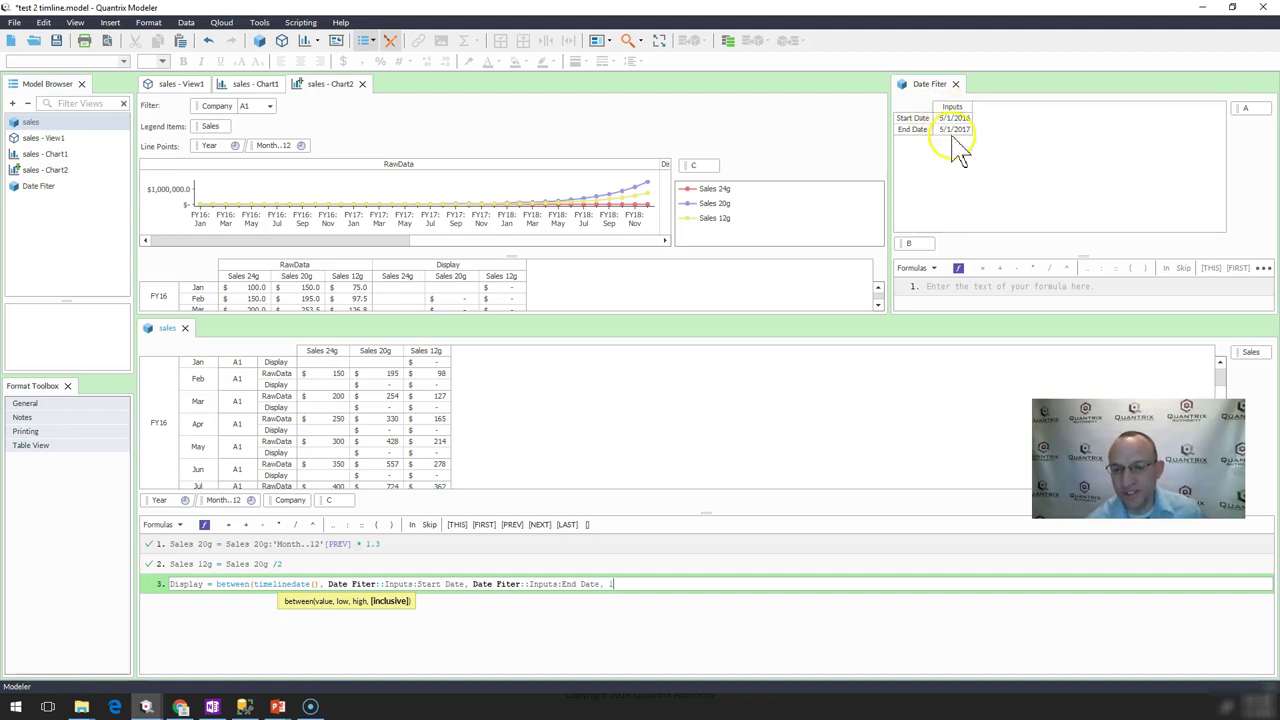
left_click(618, 585)
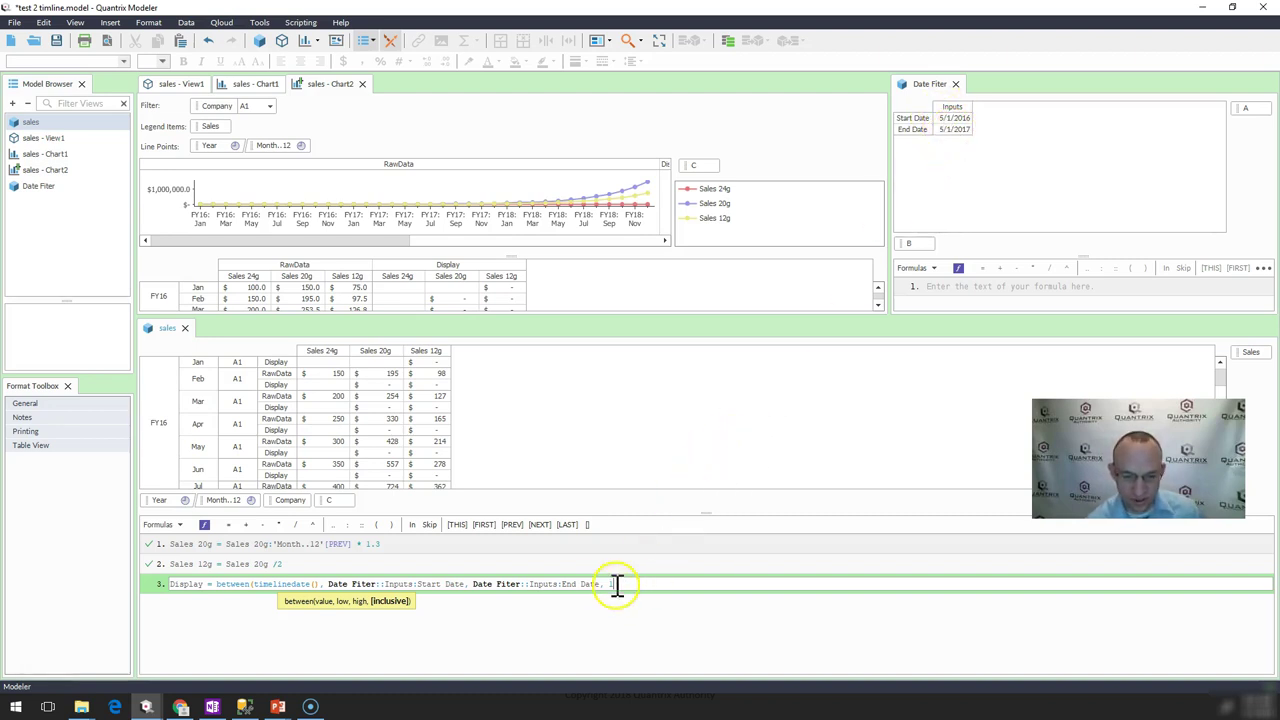
type("1)")
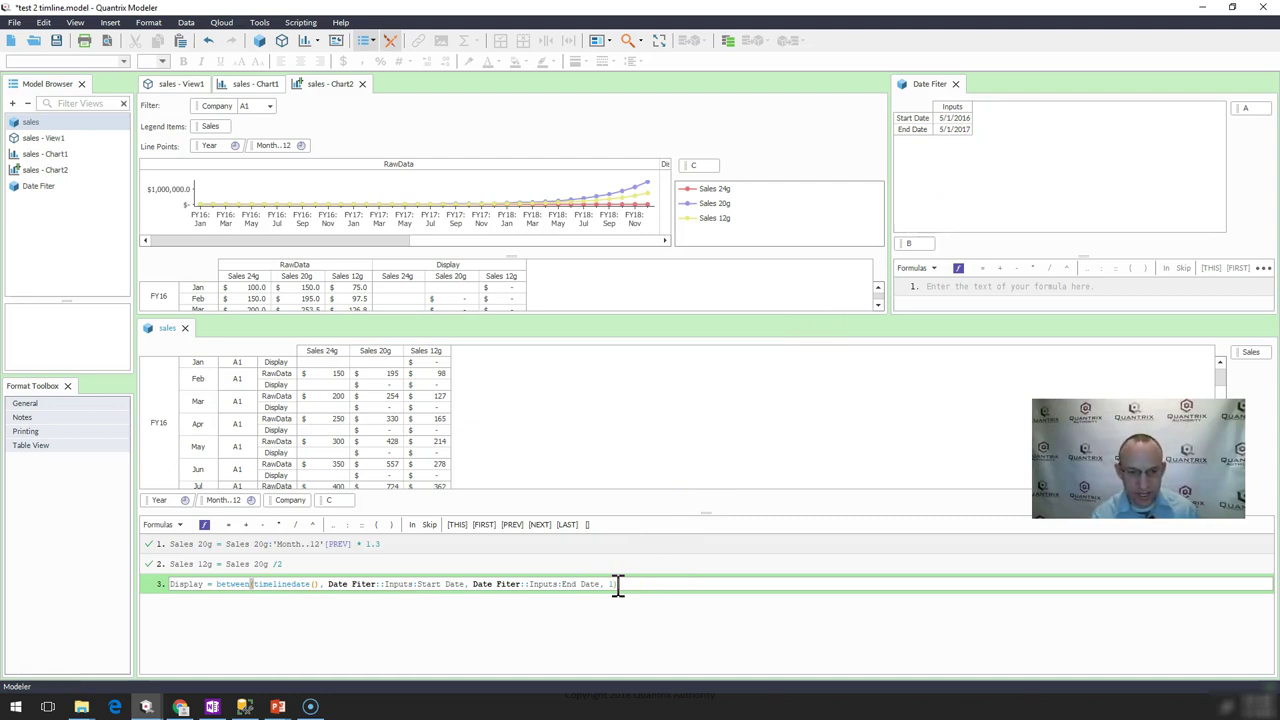
key("Return")
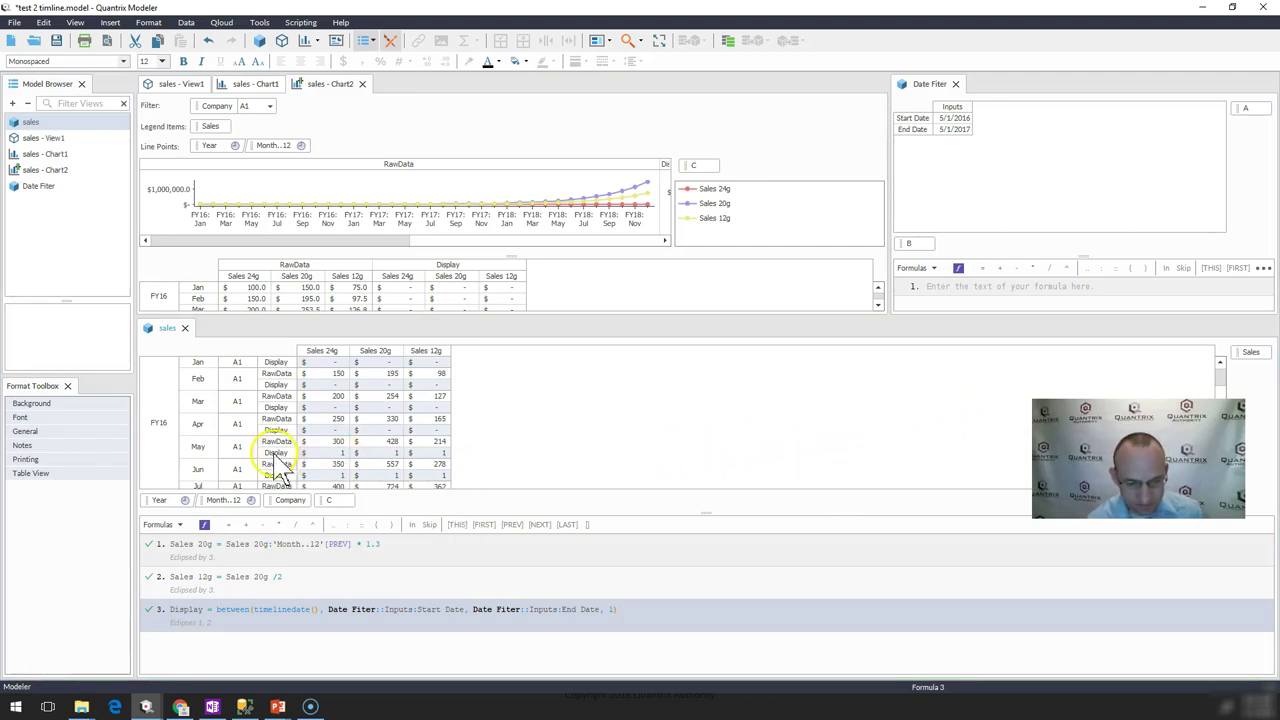
Step: Multiply the Display formula by RawData, check May's values, and enlarge the chart pane
left_click(645, 612)
type("*")
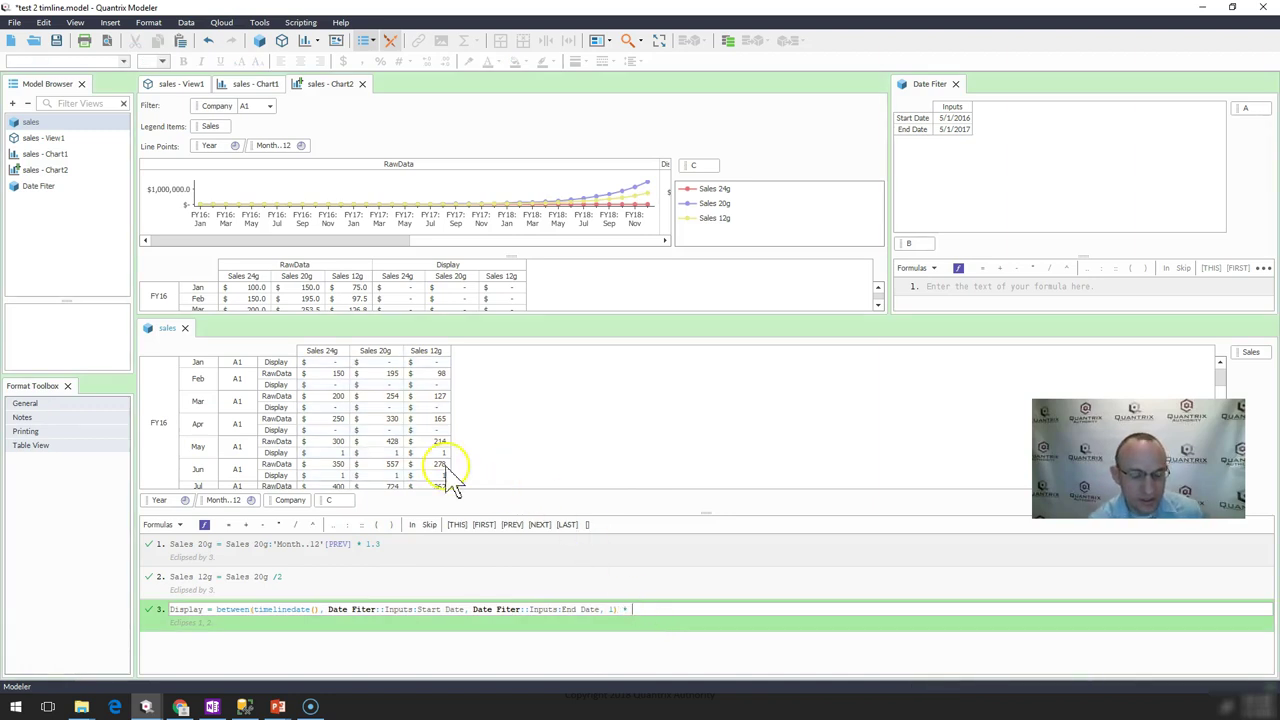
left_click(278, 373)
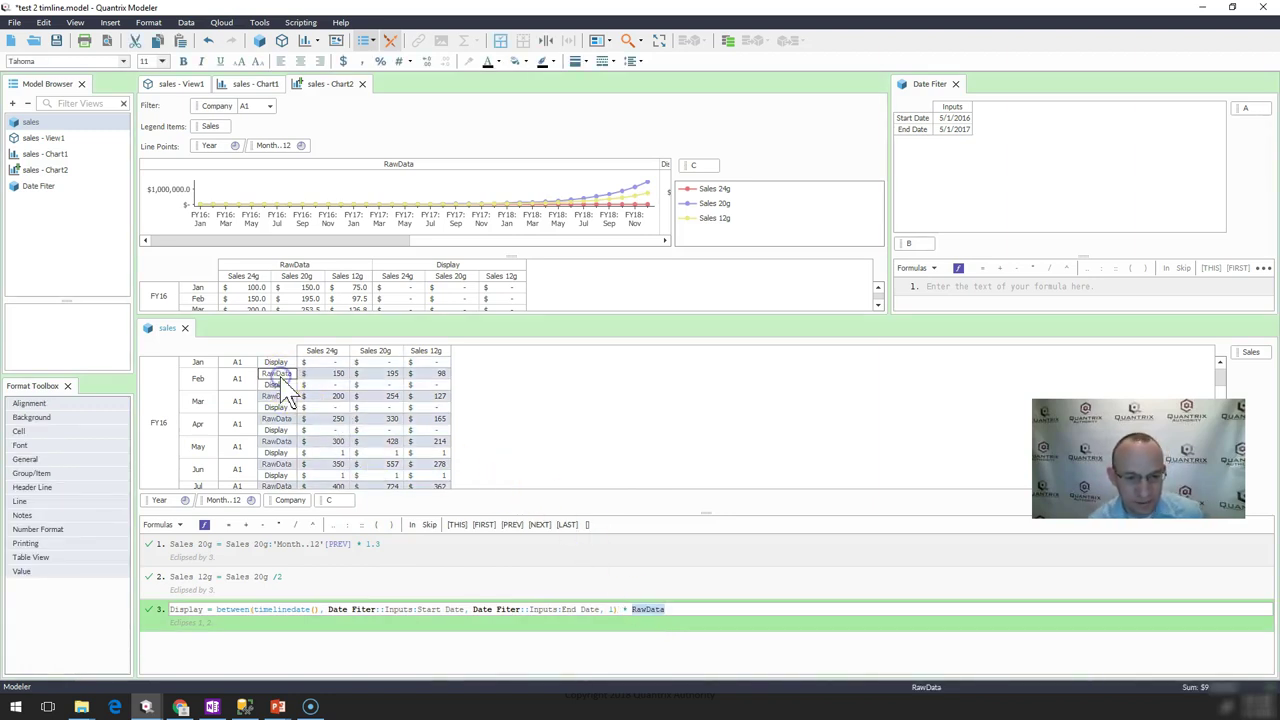
key("Return")
left_click_drag(322, 455, 428, 455)
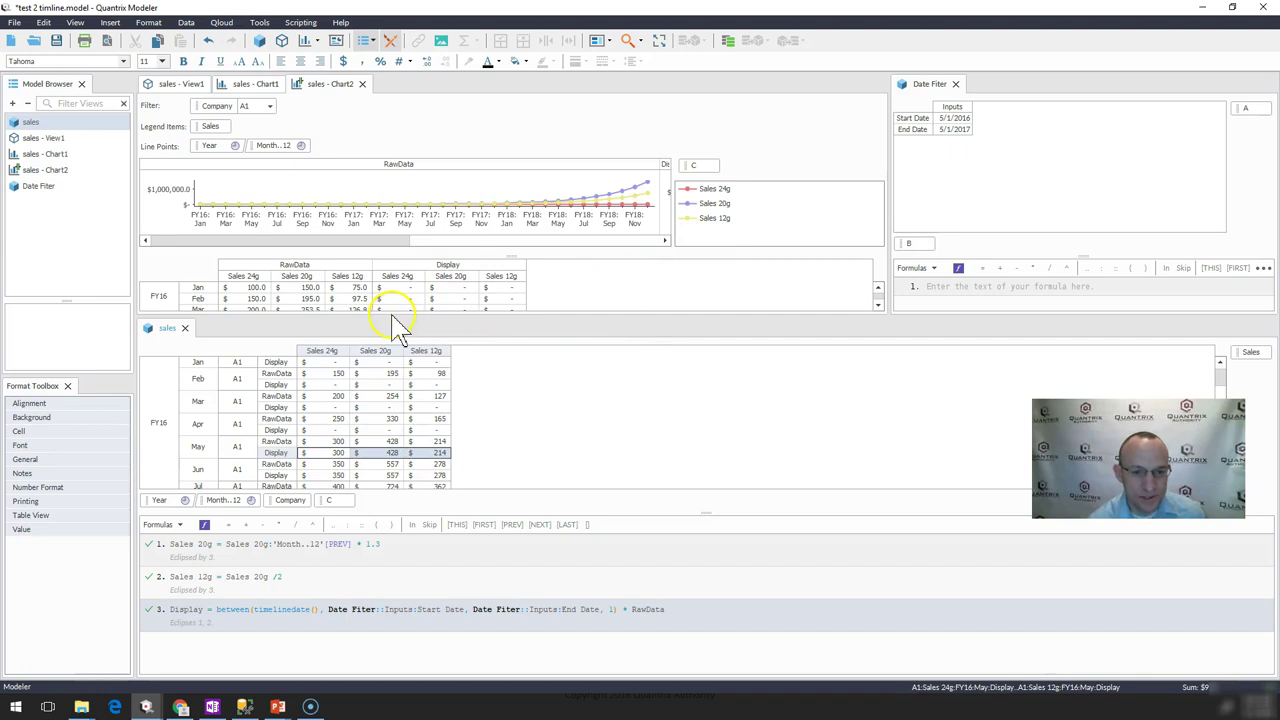
left_click_drag(392, 310, 409, 453)
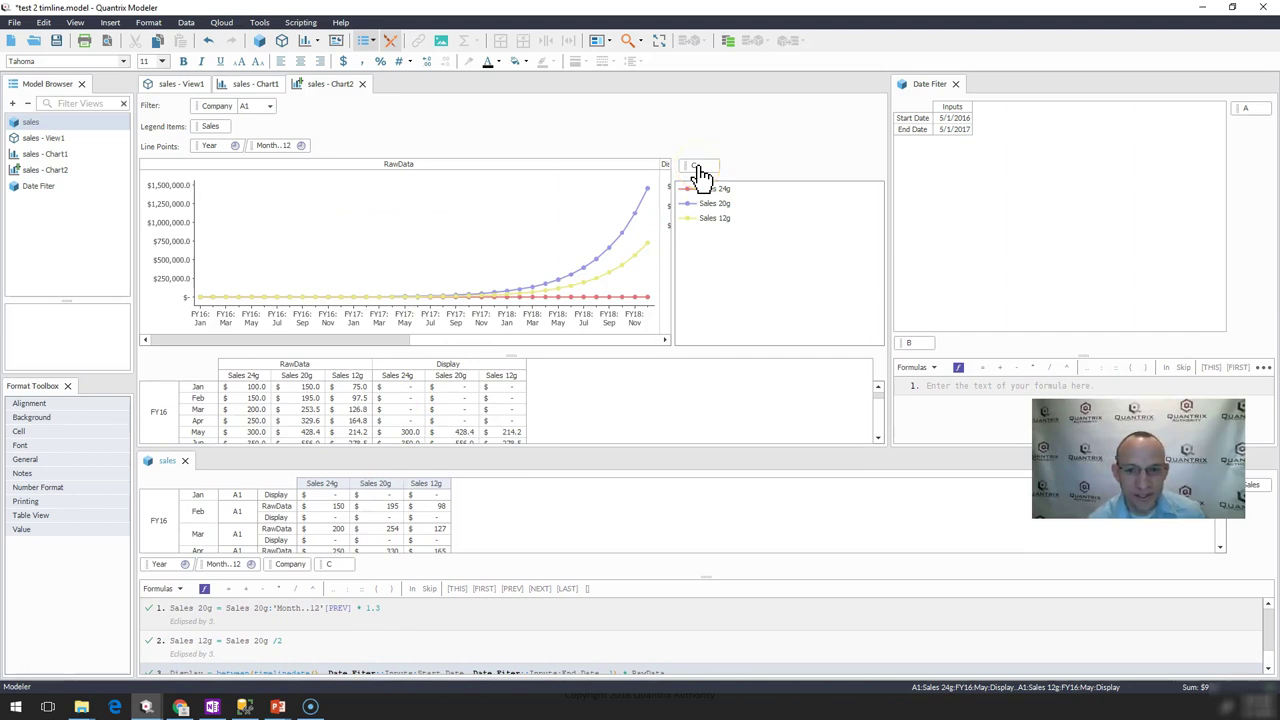
Step: Rename category C to ValueType
left_click_drag(698, 167, 337, 568)
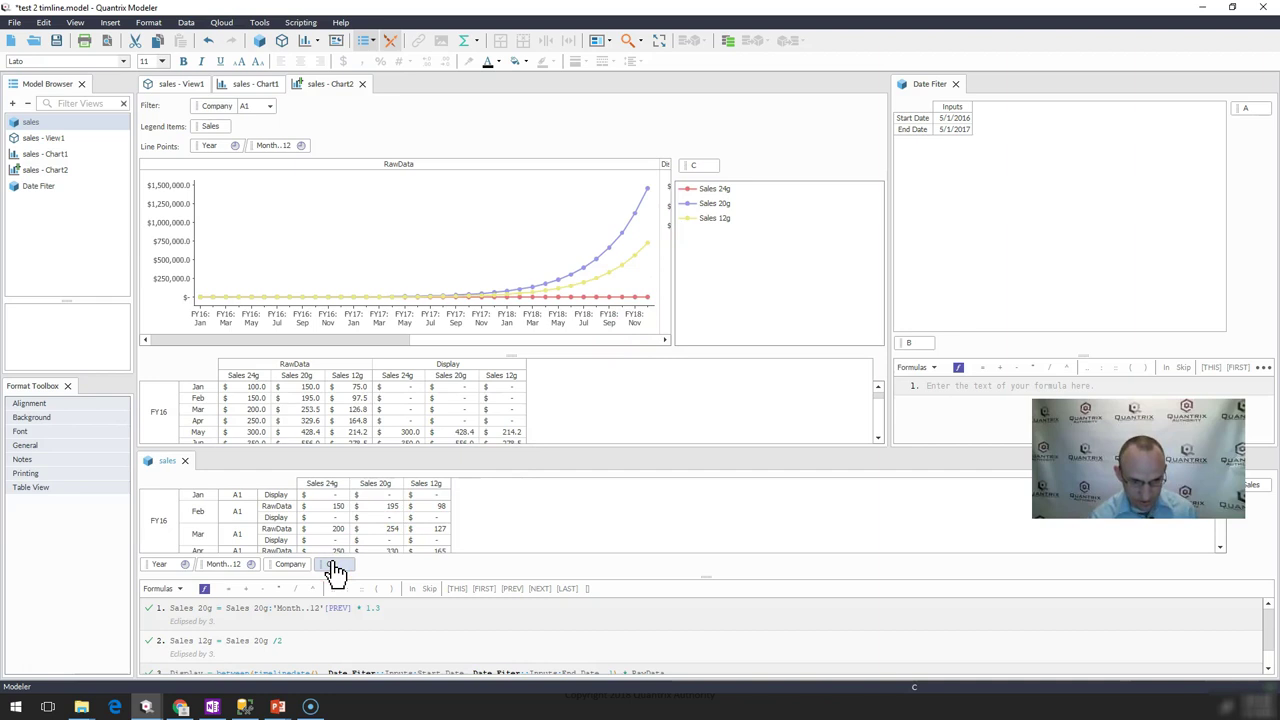
double_click(335, 567)
type("ValueType")
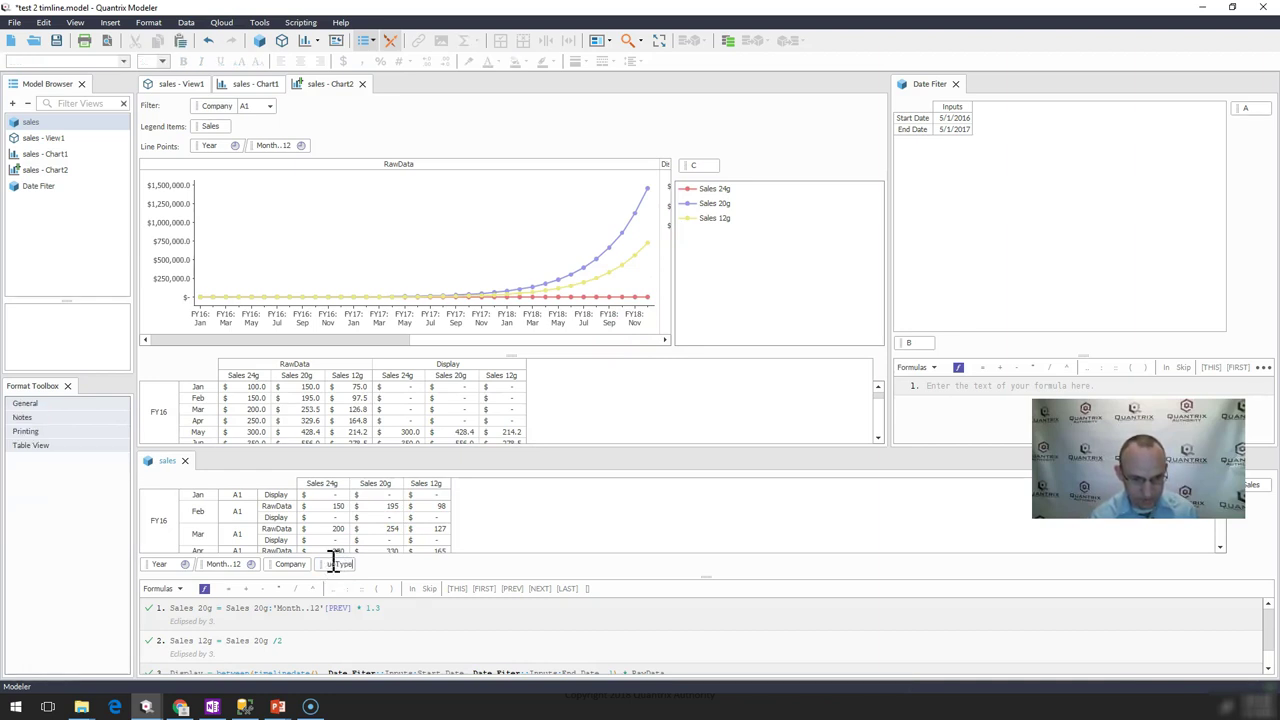
key("Return")
Step: Add ValueType as a chart filter and set it to Display
left_click_drag(706, 166, 373, 107)
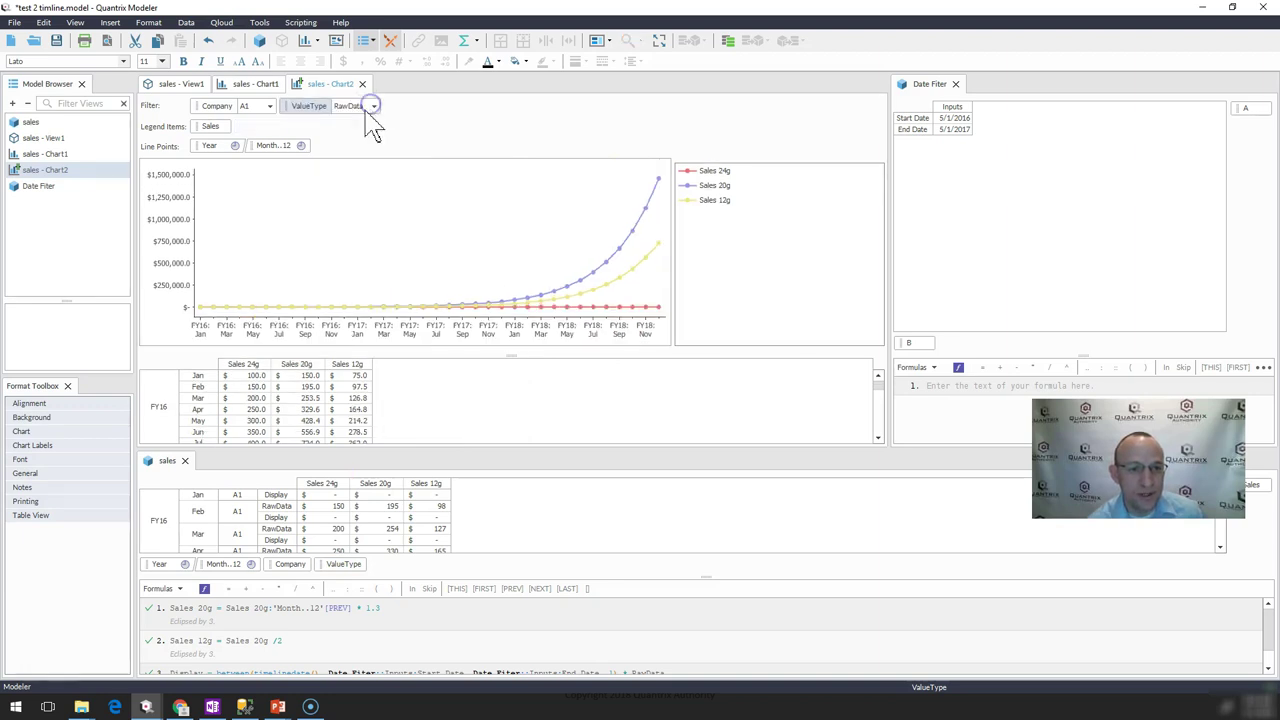
left_click(373, 106)
left_click(362, 122)
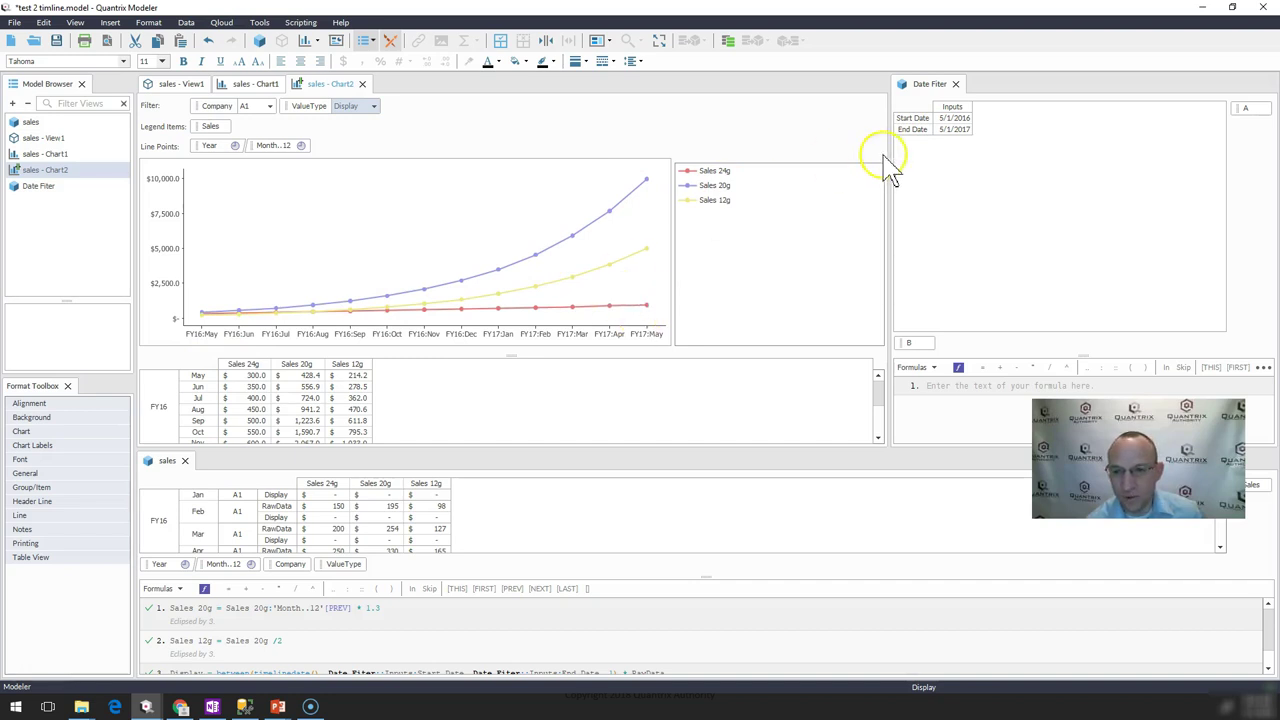
Step: Change End Date to 6/1/2017 and Start Date to 1/1/2017, then select both dates
left_click(958, 130)
type("6")
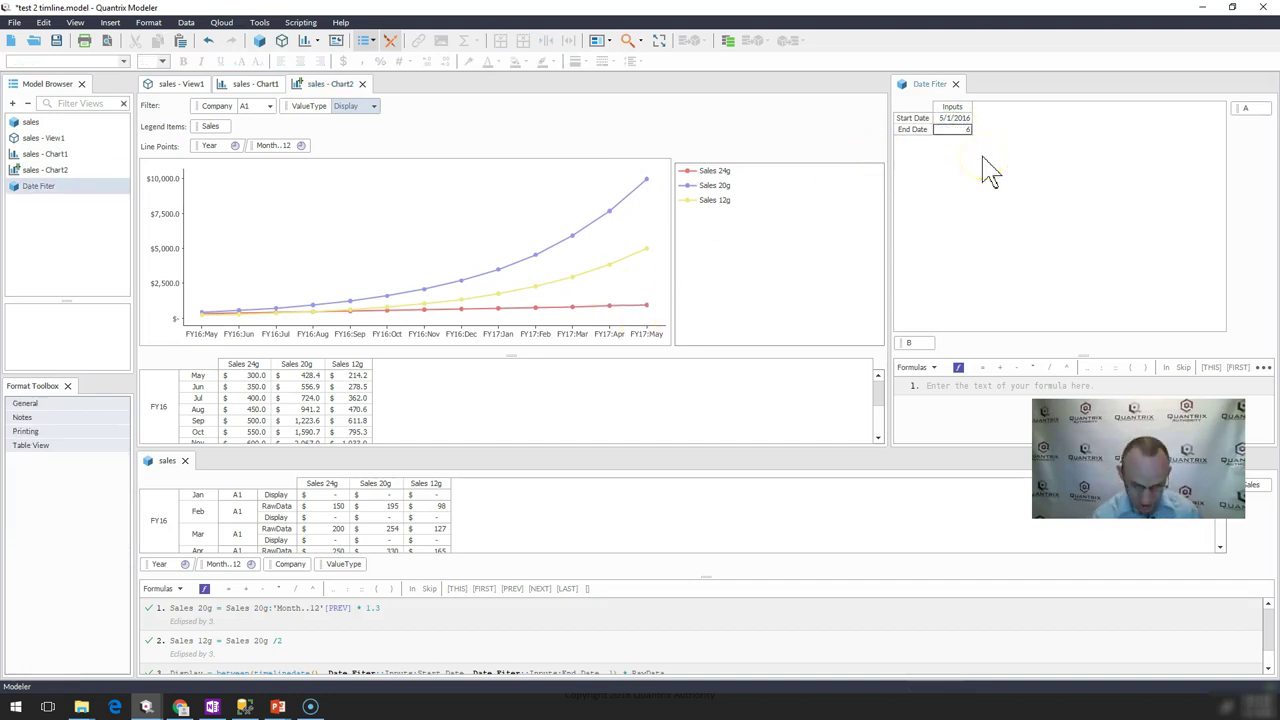
type("/1/2017")
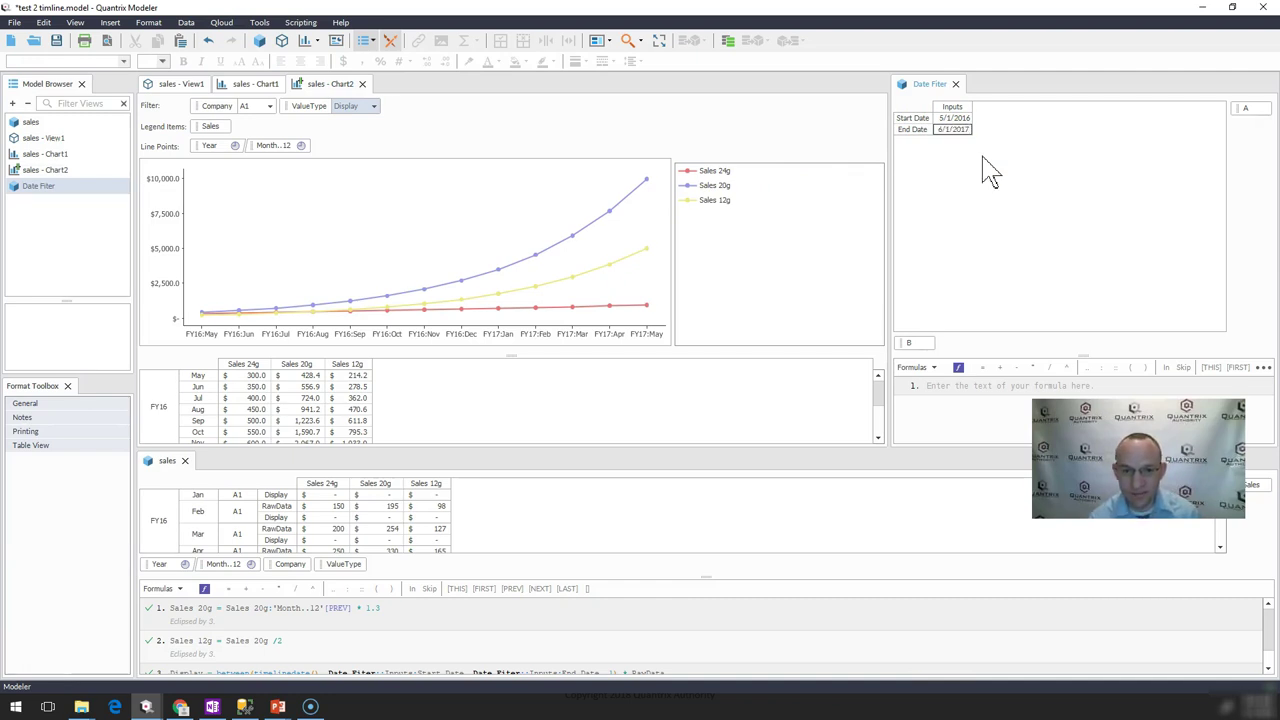
key("Return")
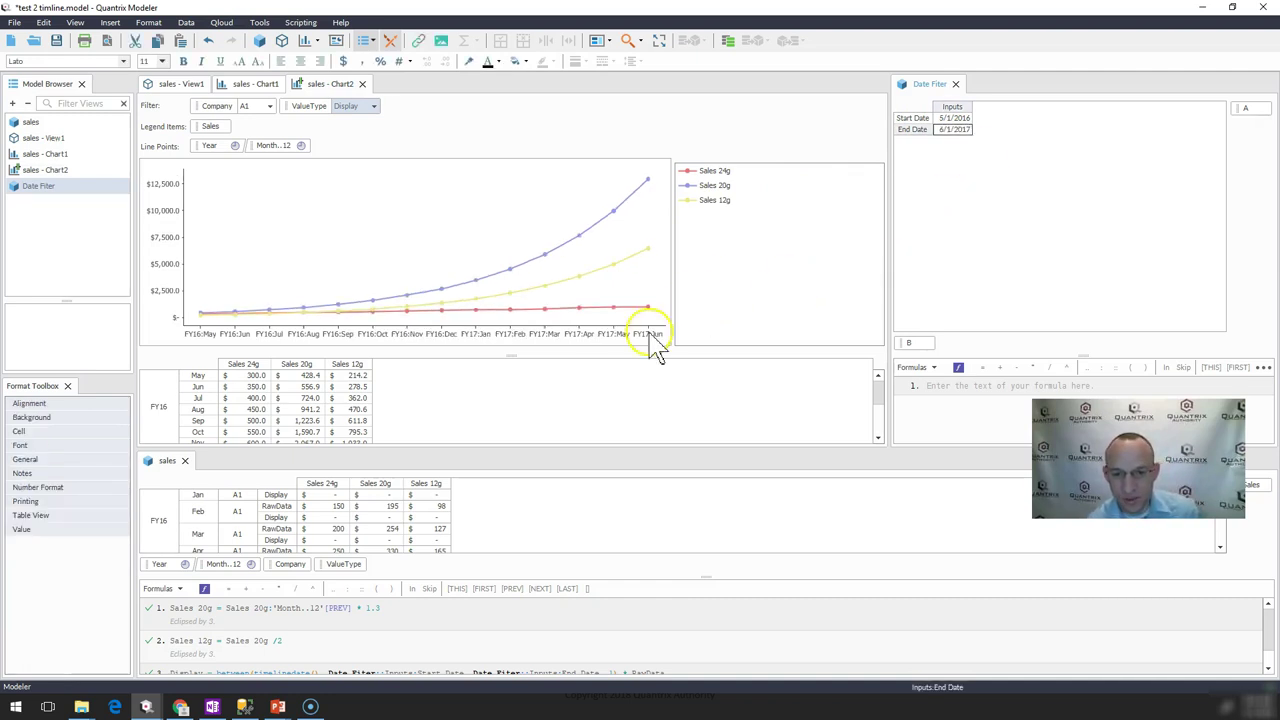
left_click(952, 120)
type("1")
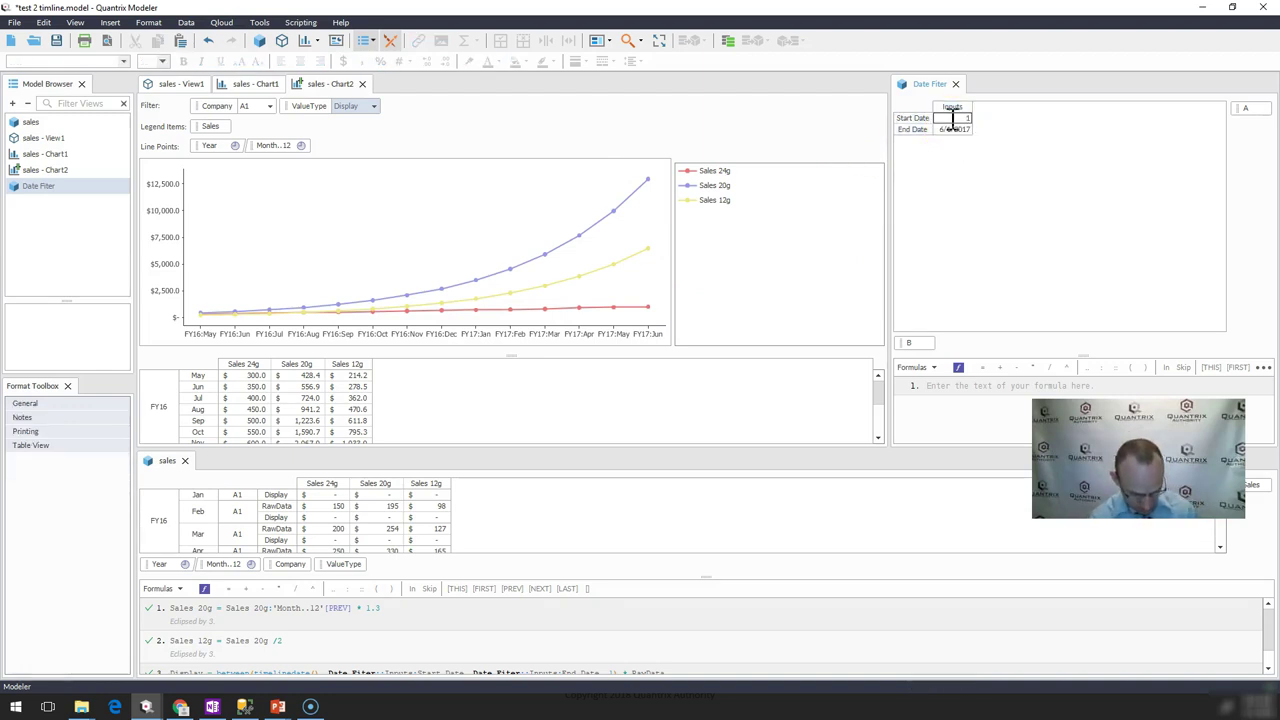
type("/1/2017")
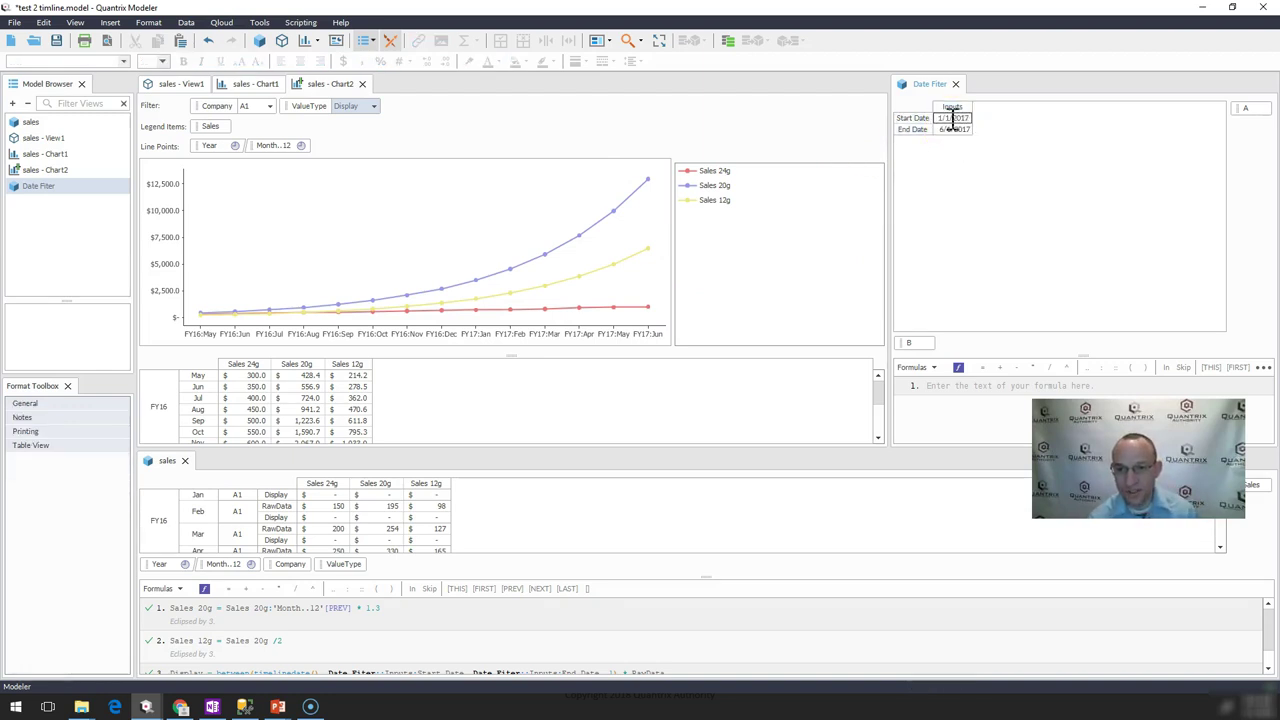
key("Return")
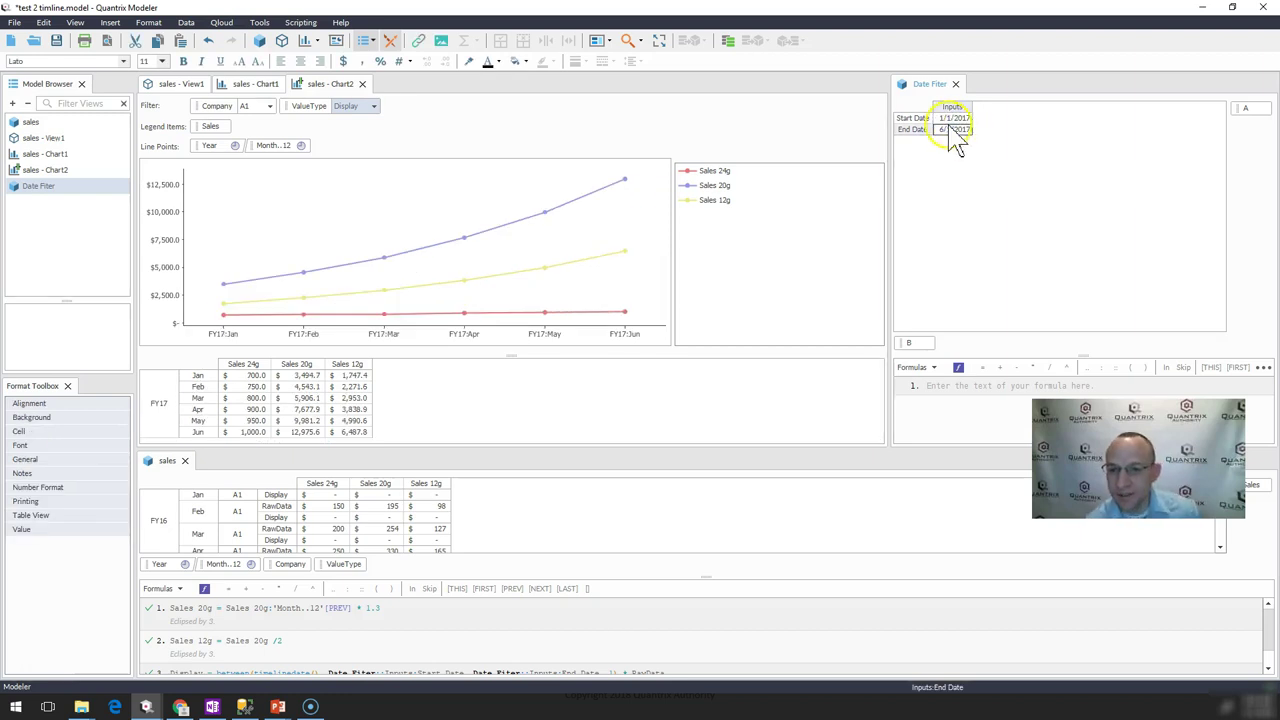
left_click_drag(948, 118, 955, 141)
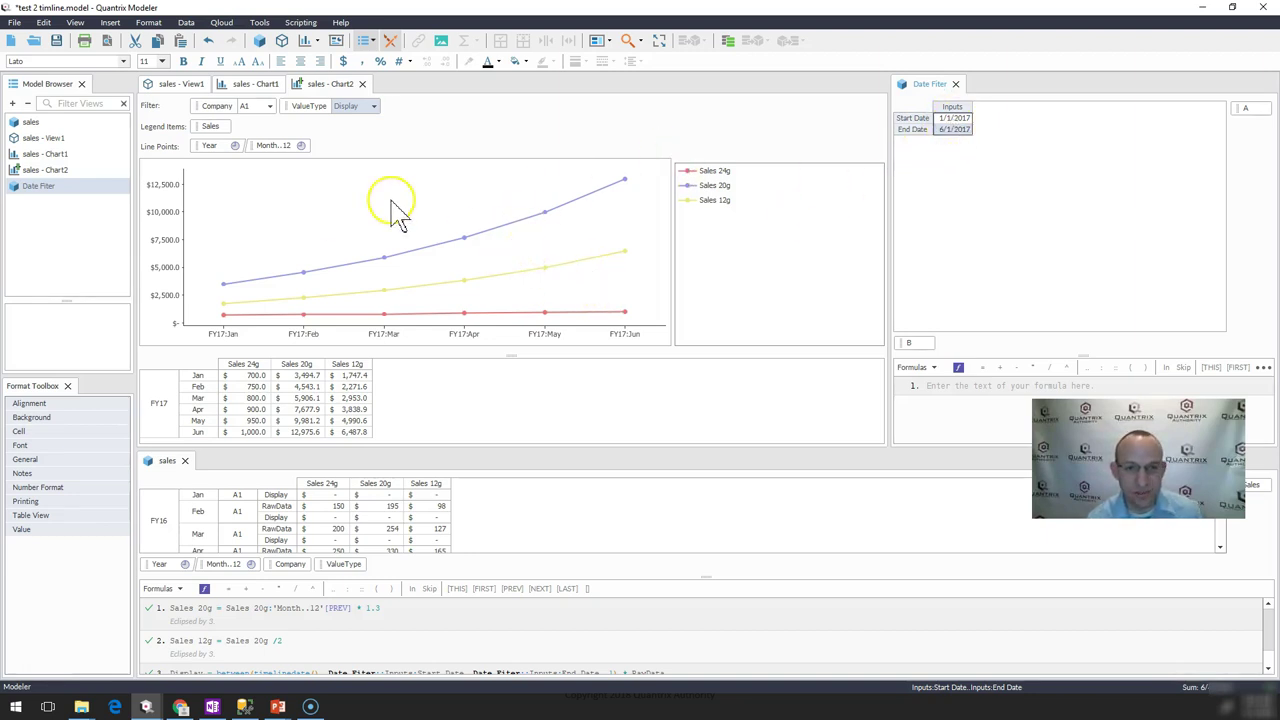
Step: Apply a new font colour to the Start Date and End Date values, then review the chart
left_click(500, 62)
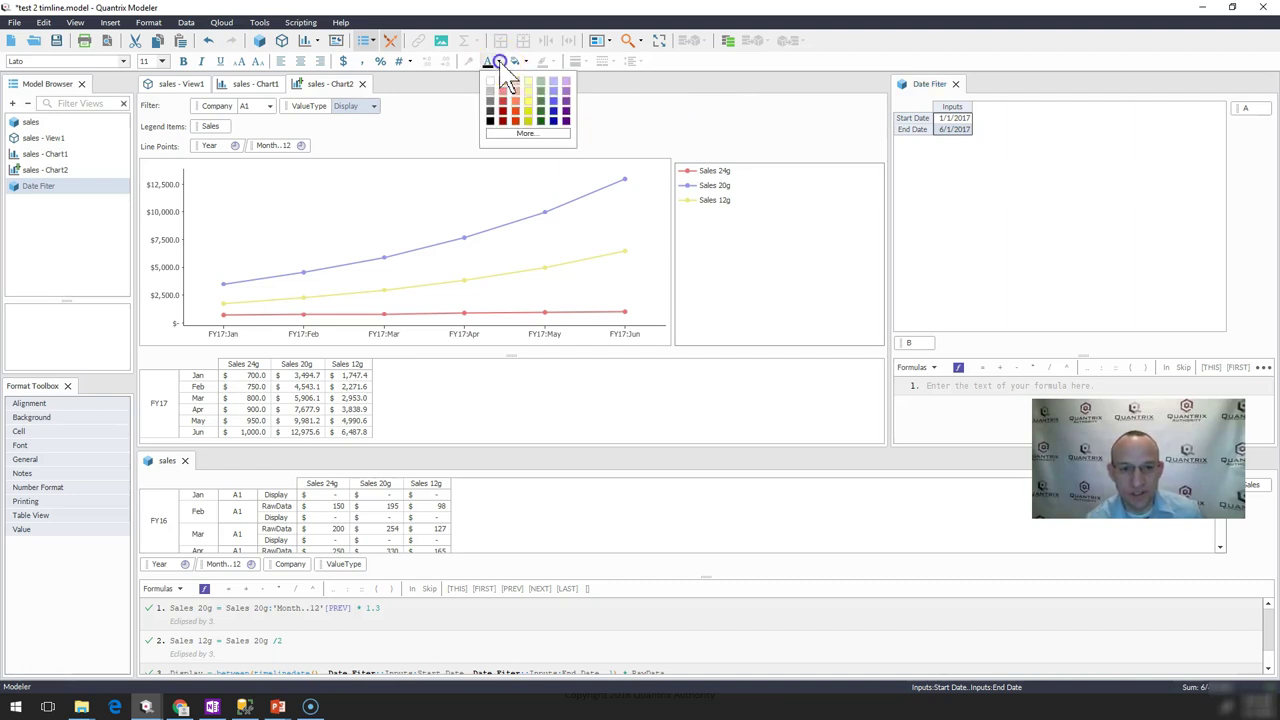
left_click(550, 123)
left_click(955, 118)
left_click(953, 128, "shift")
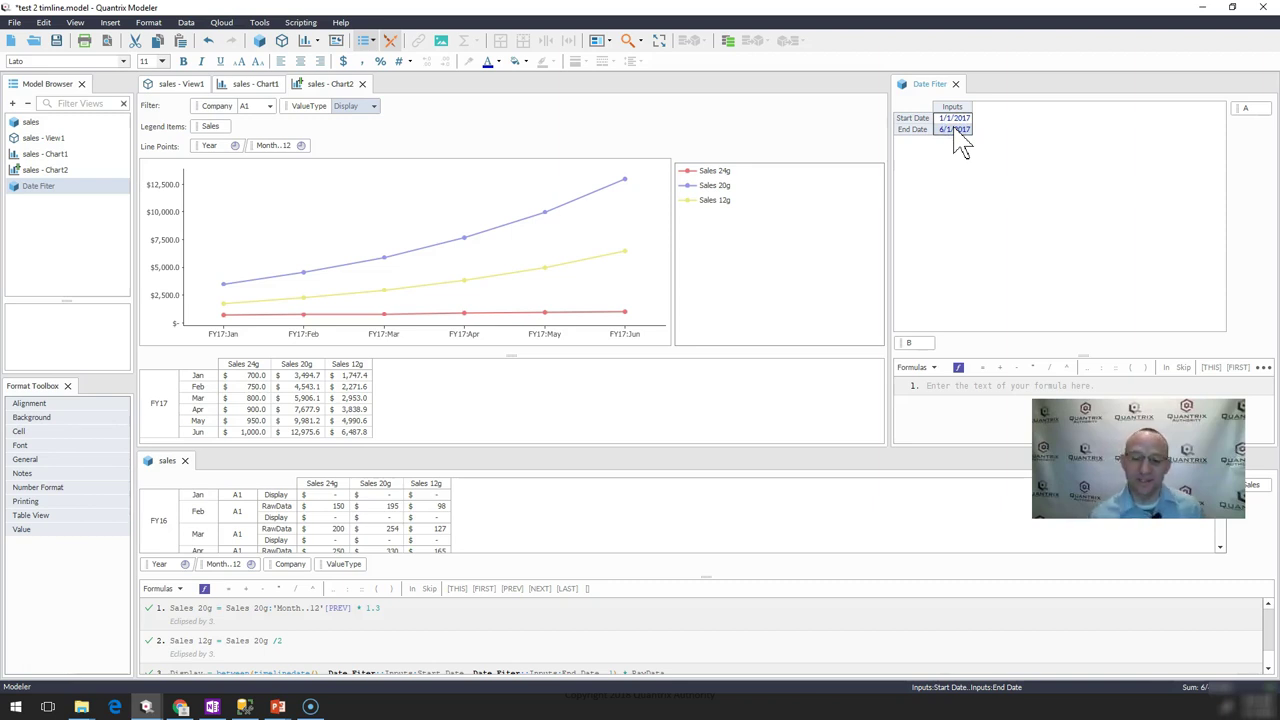
left_click(476, 282)
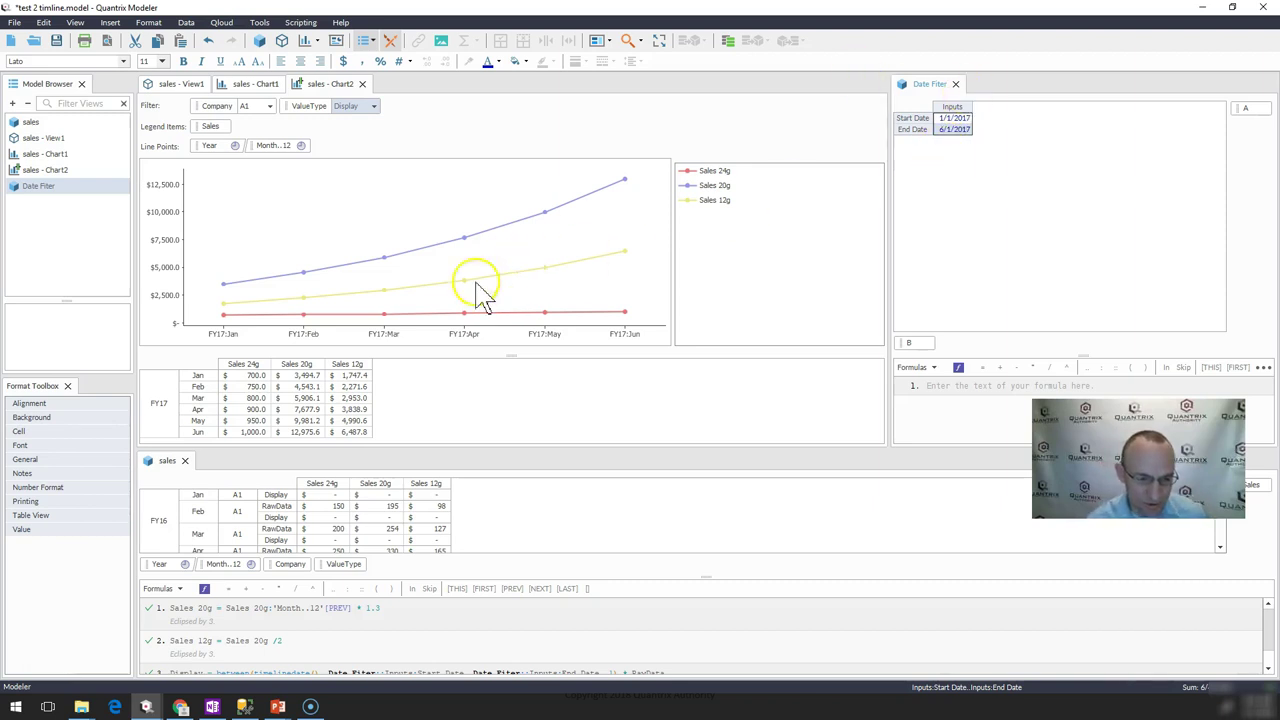
left_click(455, 438)
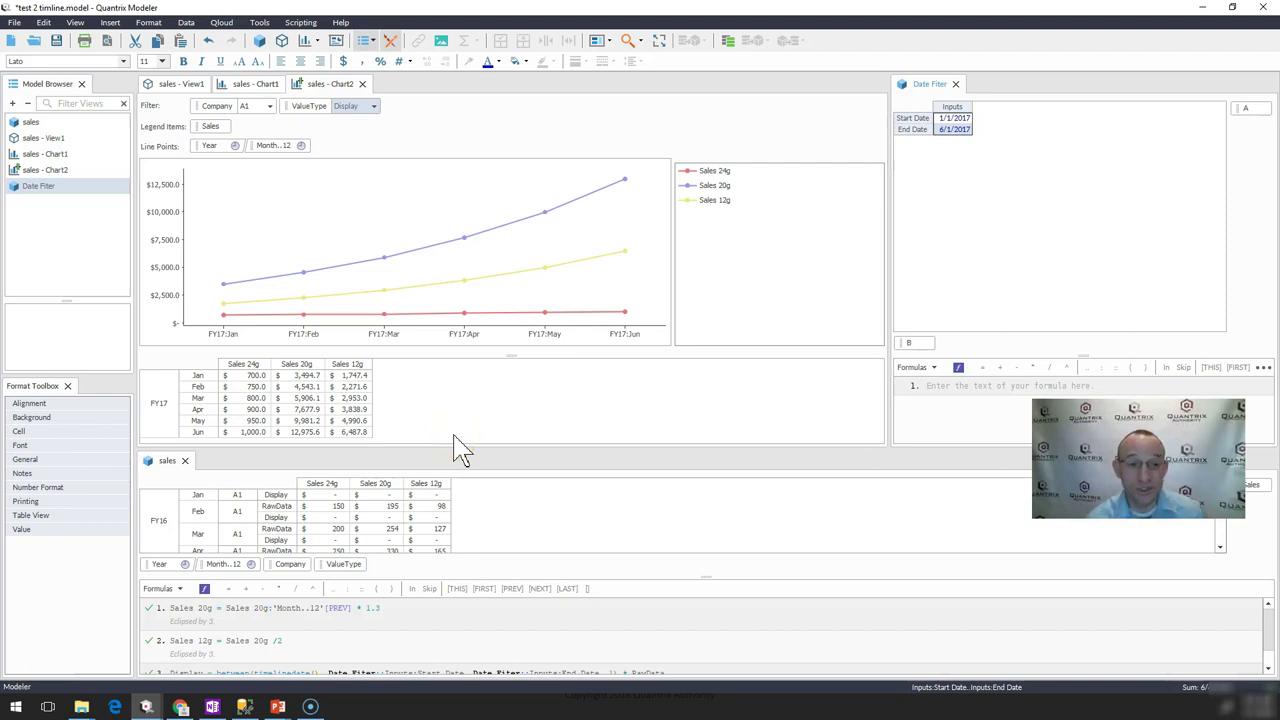
left_click(514, 463)
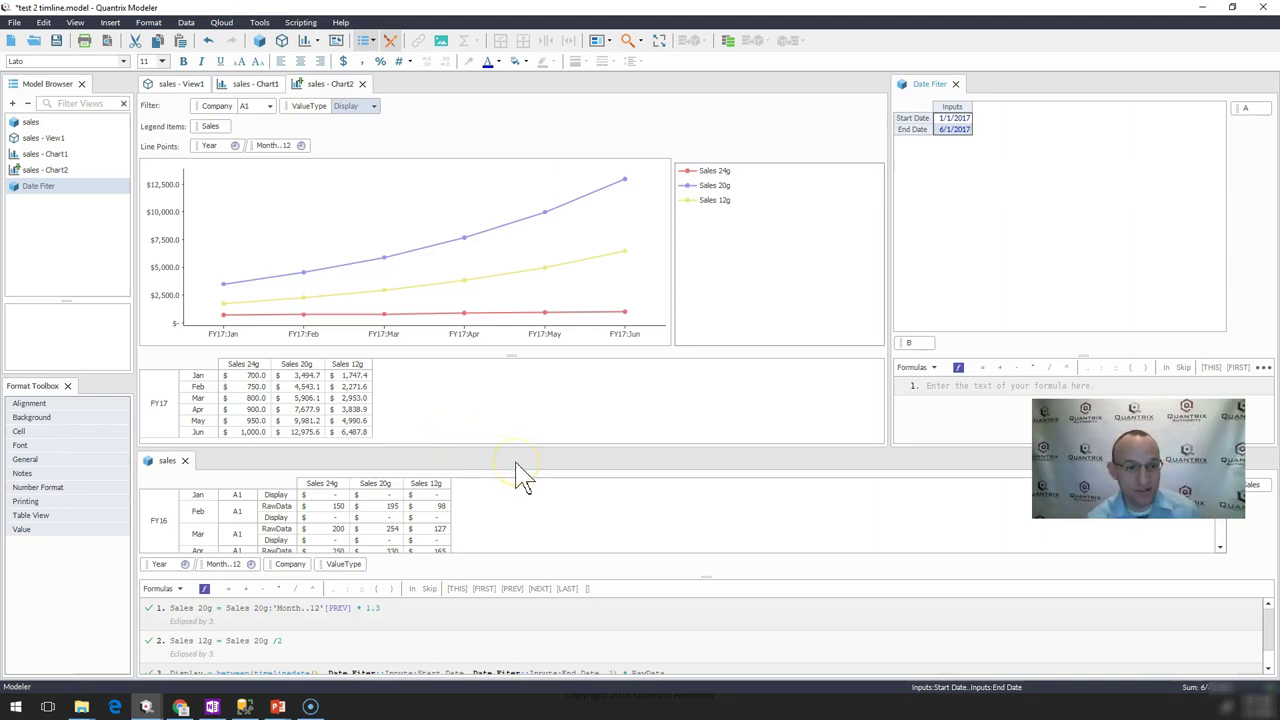